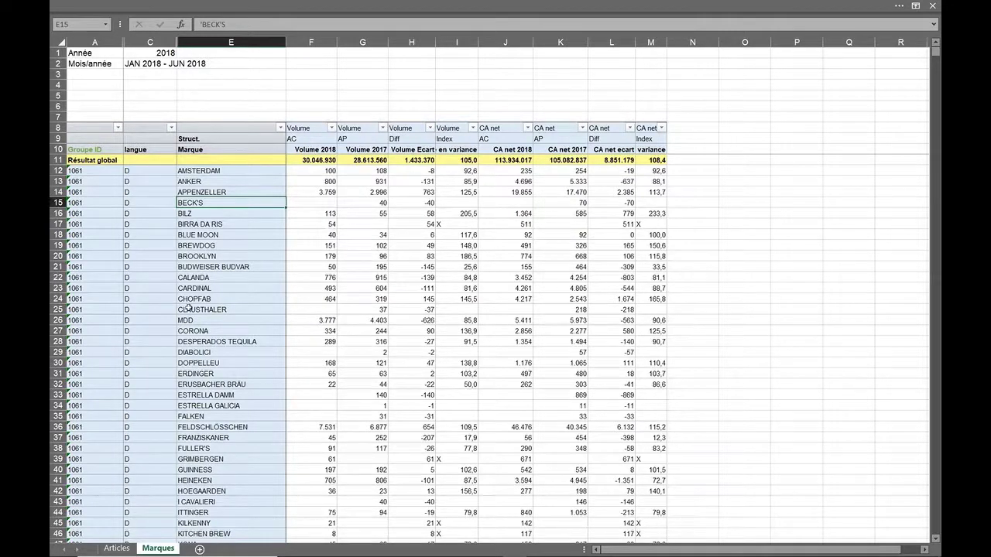
# View the Articles worksheet, then switch to the Qlik Sense app "Qlik Qlak Podcast - Category Management"
pyautogui.click(118, 549)
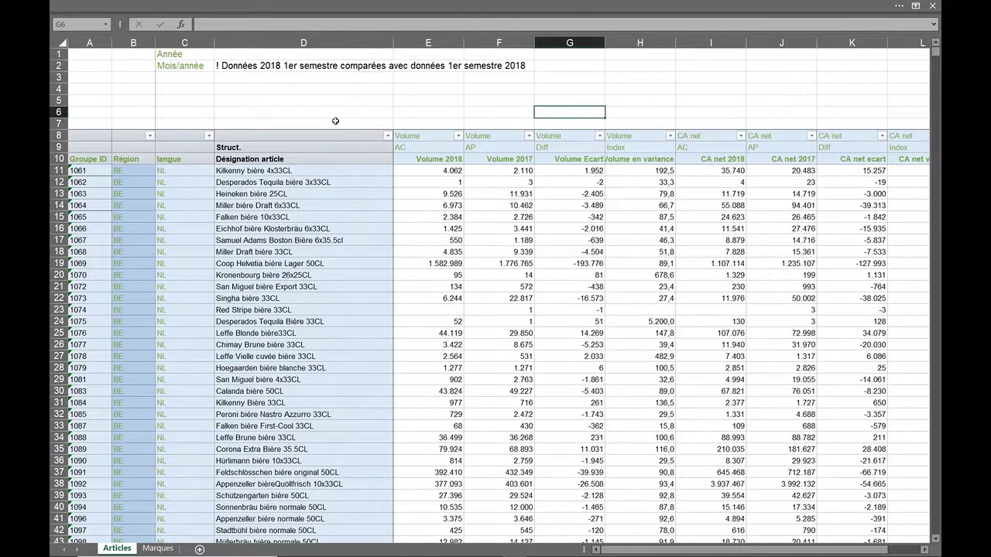
pyautogui.press('super+Tab')
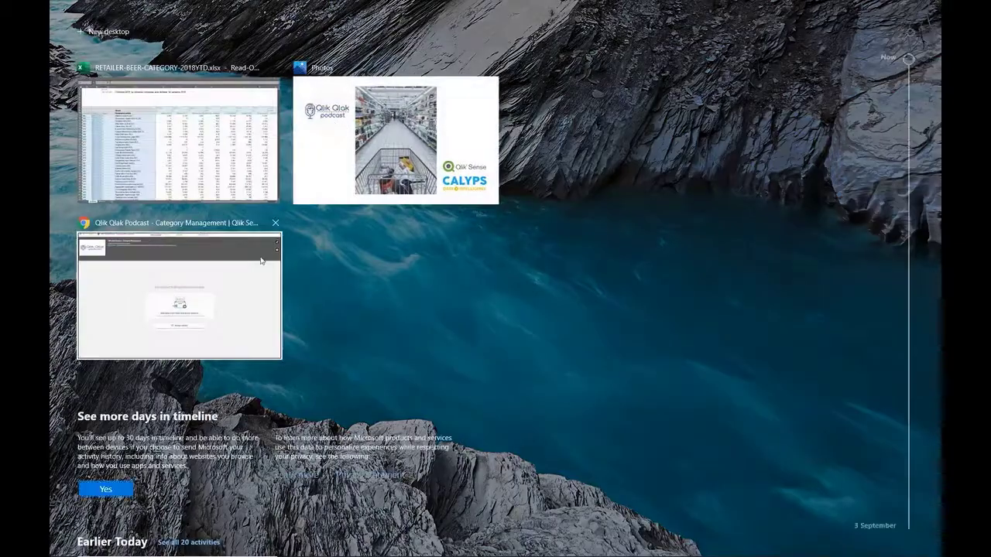
pyautogui.click(252, 278)
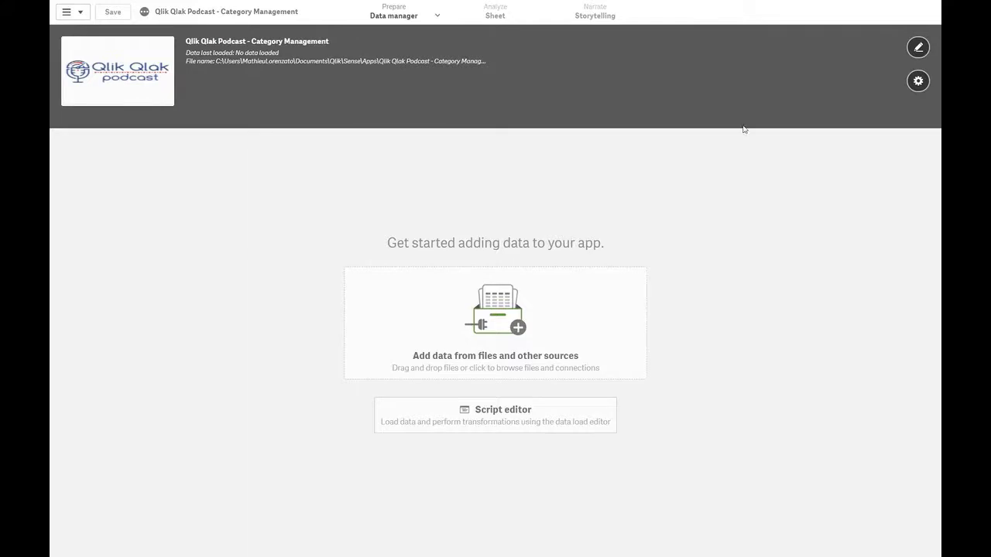
# Examine the app's appearance options, including the theme and sheet title styling, and close them
pyautogui.click(918, 80)
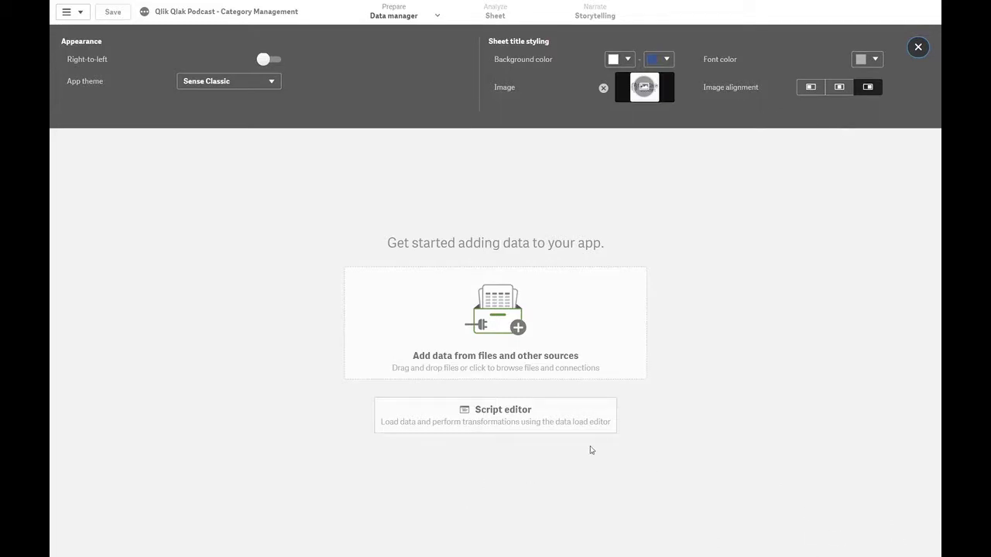
pyautogui.click(917, 47)
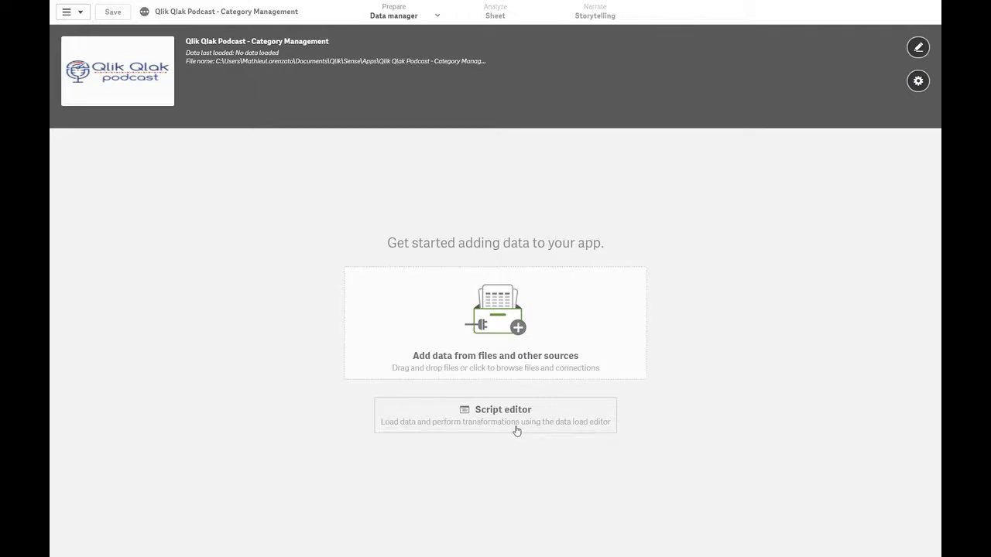
# Start adding data from files on the computer and browse to the 00-Qlik Qlak Podcast folder
pyautogui.click(523, 335)
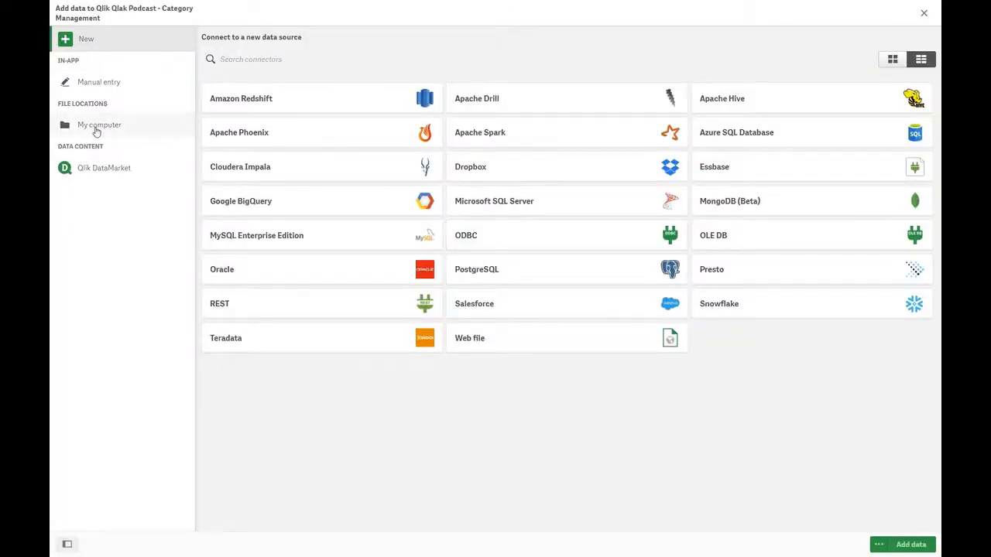
pyautogui.click(96, 129)
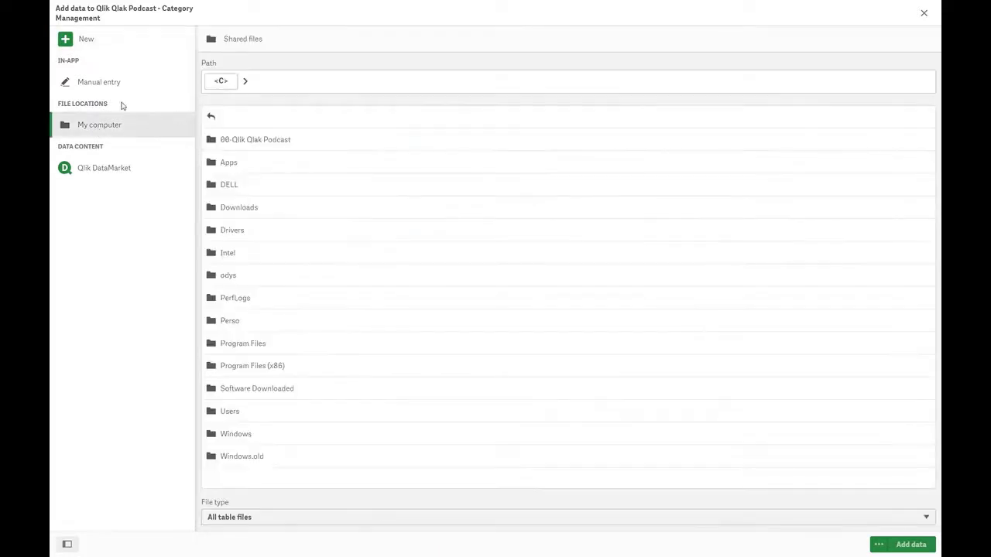
pyautogui.click(268, 148)
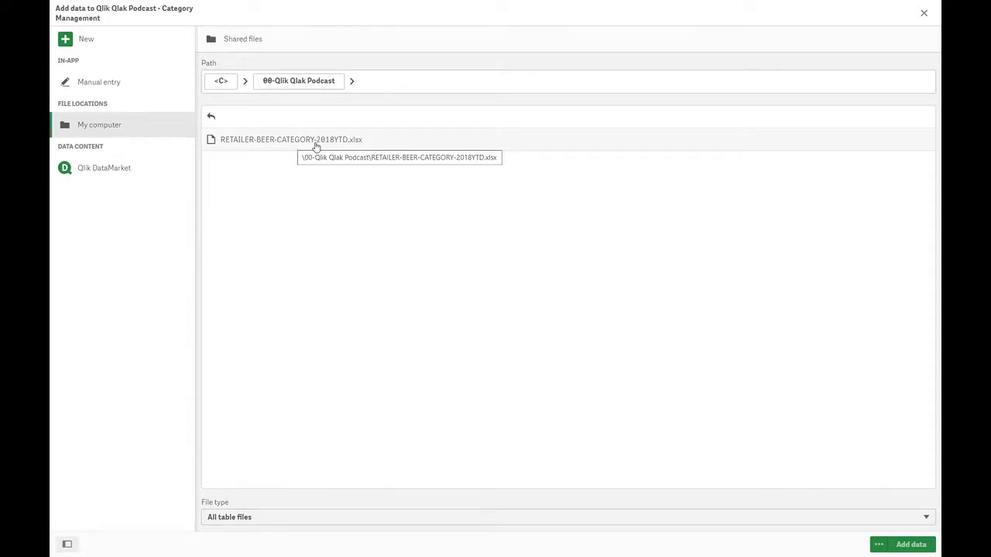
# Switch to Excel and close the RETAILER-BEER-CATEGORY-2018YTD.xlsx workbook to get back to Qlik Sense
pyautogui.press('super+Tab')
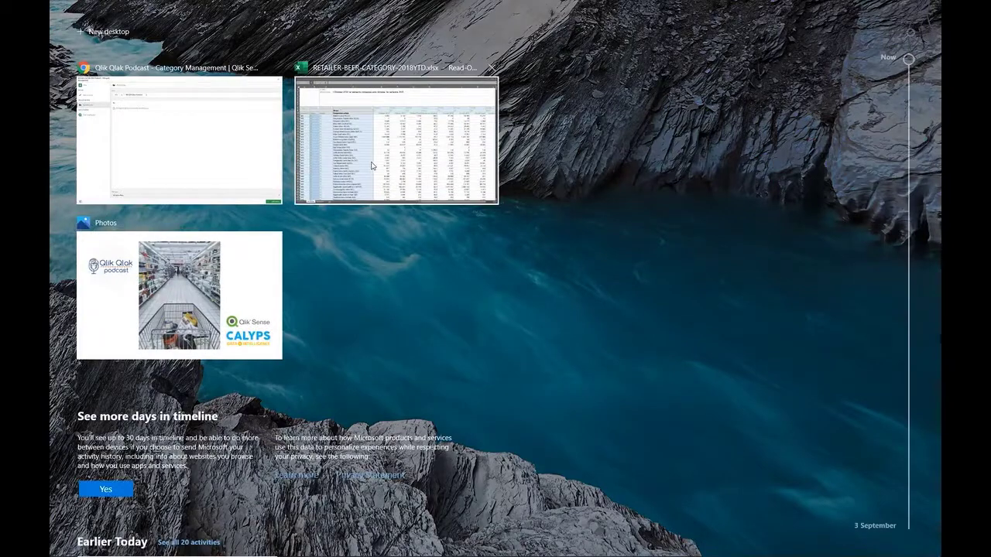
pyautogui.click(379, 155)
pyautogui.click(915, 6)
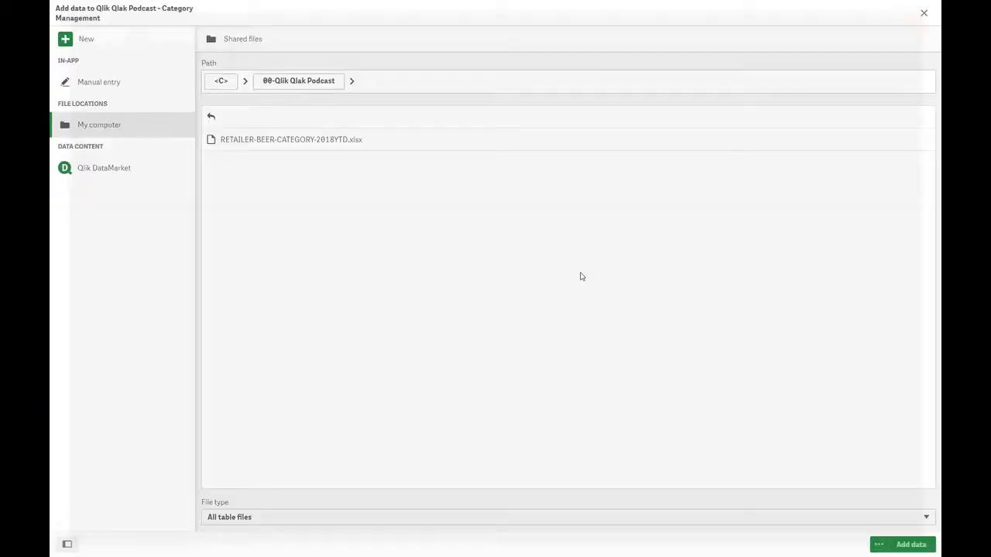
# Choose RETAILER-BEER-CATEGORY-2018YTD.xlsx as the data source and select its Articles and Marques tables
pyautogui.click(302, 140)
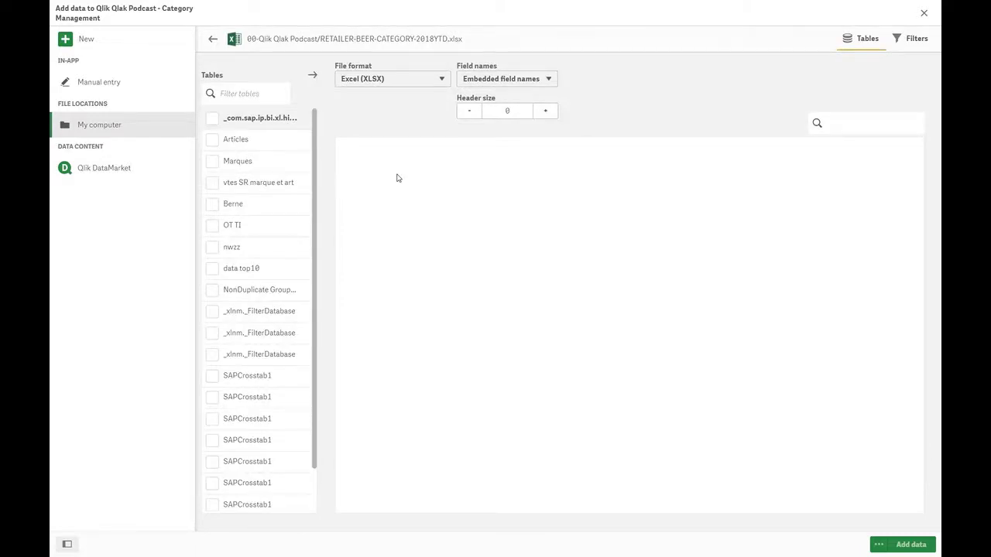
pyautogui.click(211, 141)
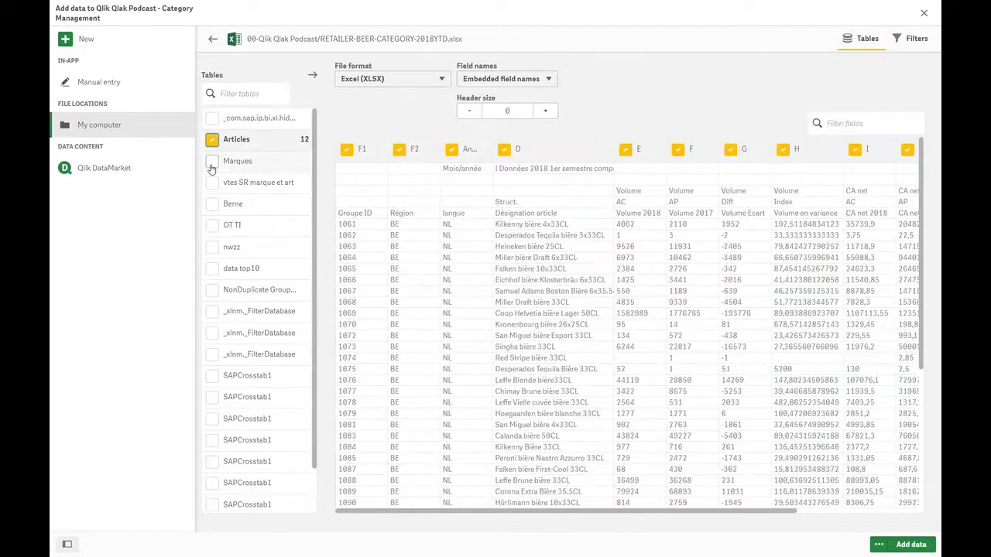
pyautogui.click(212, 162)
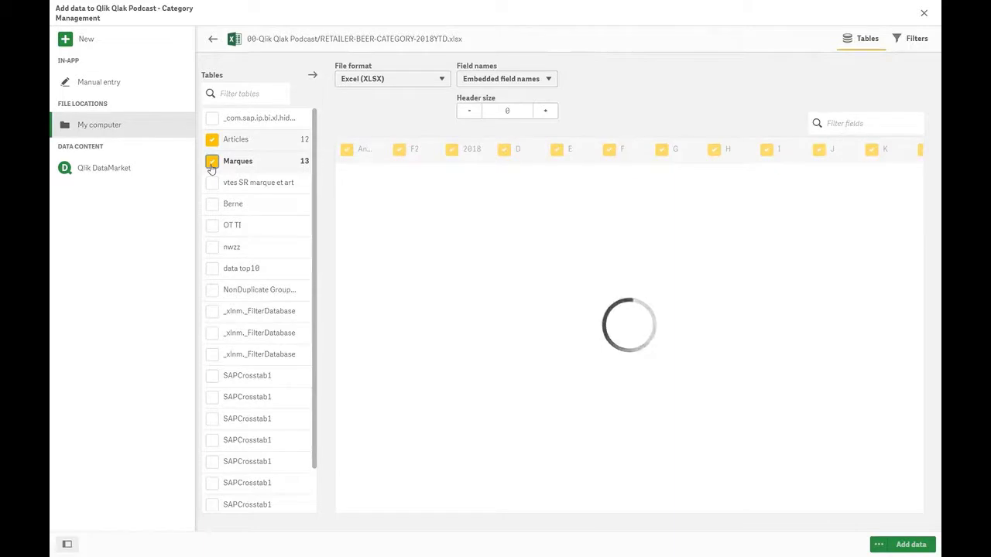
# Set the Articles table's header size to 5 and check its field names across all columns
pyautogui.click(265, 144)
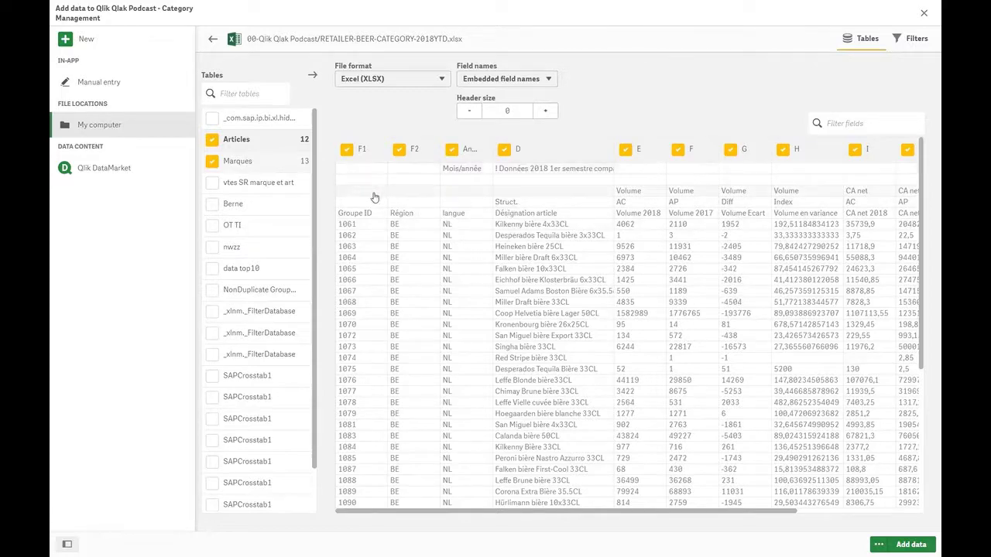
pyautogui.click(545, 112)
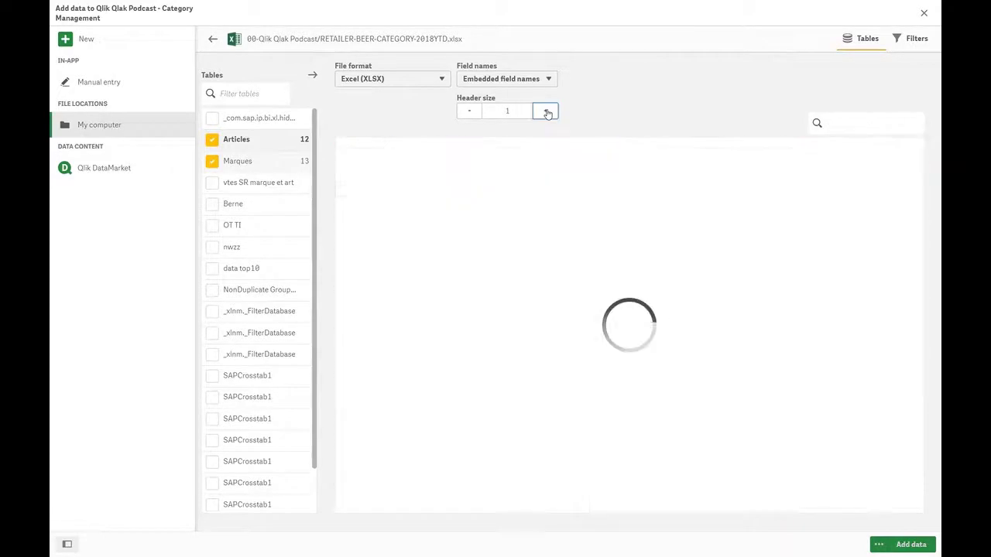
pyautogui.click(547, 112)
pyautogui.click(548, 112)
pyautogui.click(548, 112)
pyautogui.click(548, 112)
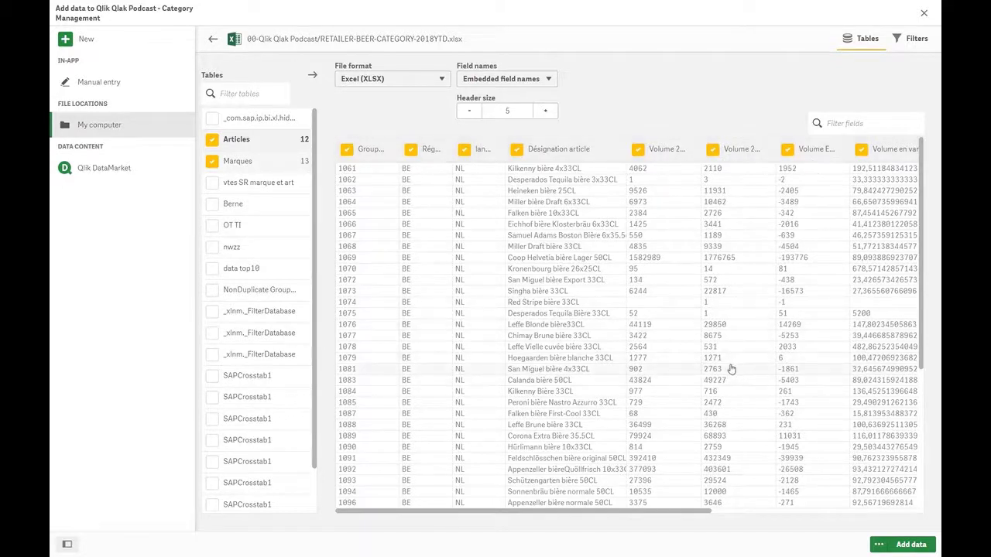
pyautogui.moveTo(667, 514); pyautogui.dragTo(898, 514)
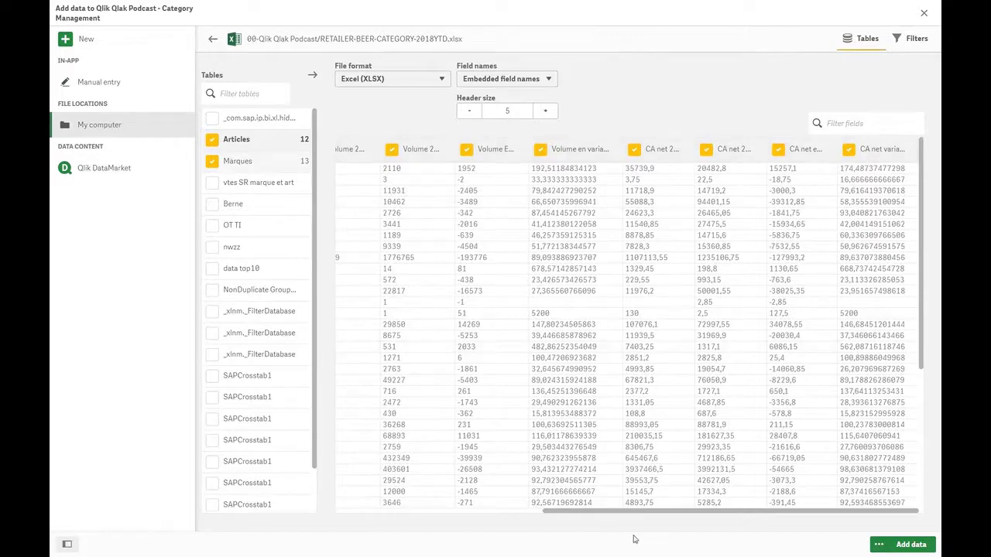
pyautogui.moveTo(633, 515); pyautogui.dragTo(387, 516)
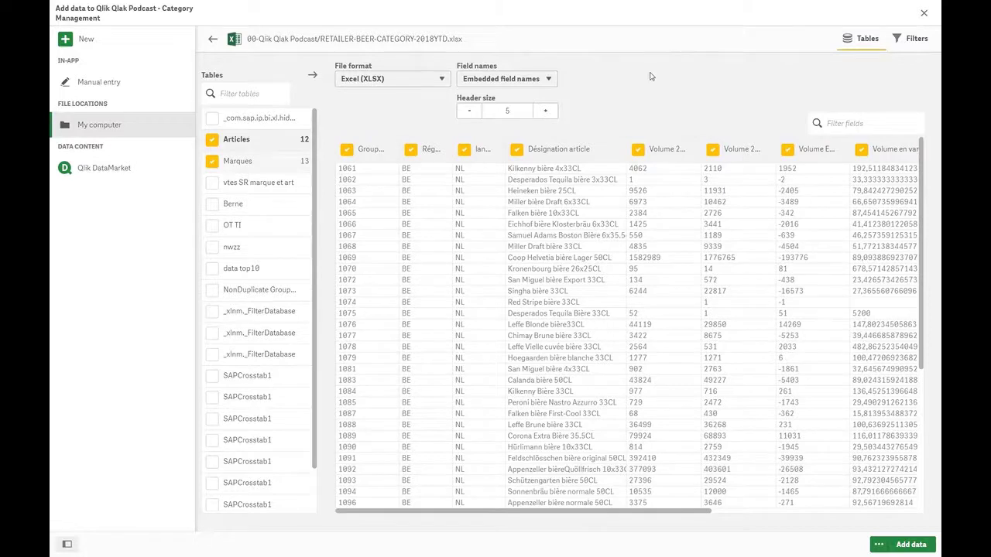
# Exclude the F2 and D fields from the Marques table
pyautogui.click(270, 166)
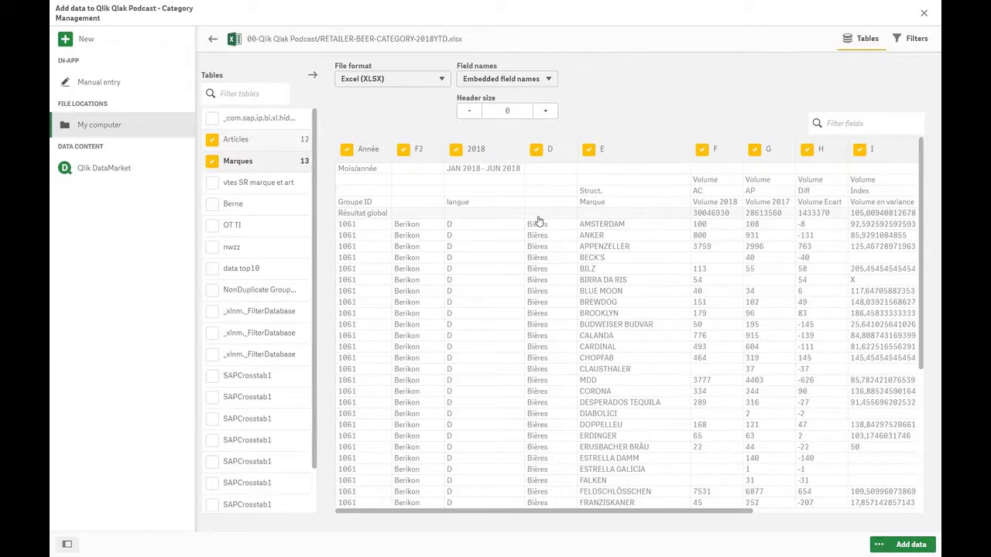
pyautogui.click(403, 150)
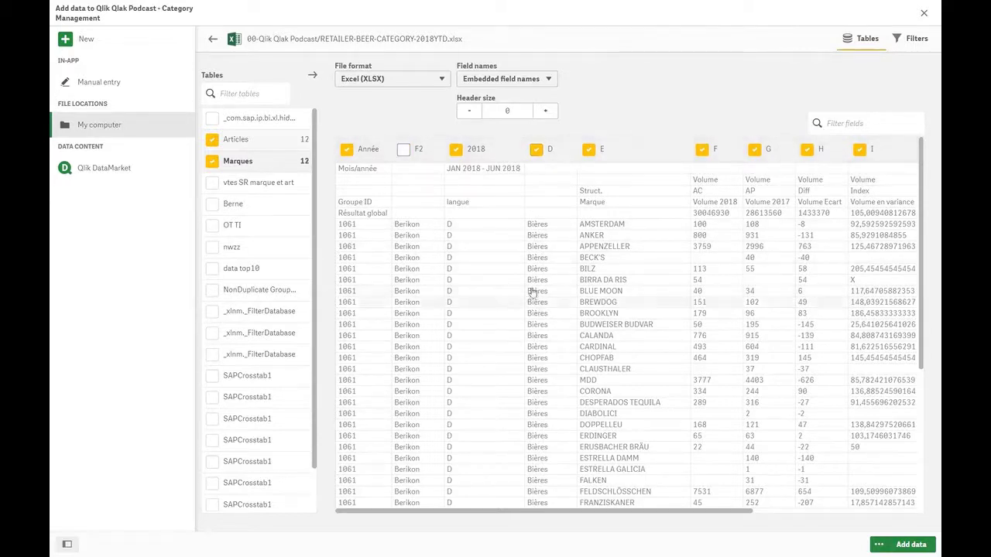
pyautogui.click(534, 154)
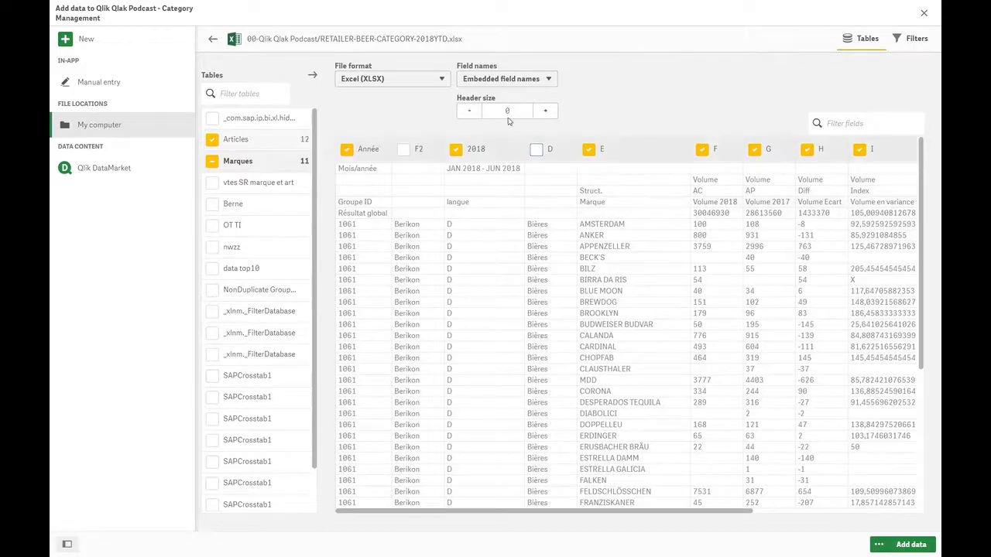
# Set the Marques table's header size to 4, check its columns, and add the selected tables to the app
pyautogui.click(545, 111)
pyautogui.click(545, 111)
pyautogui.click(544, 111)
pyautogui.click(545, 110)
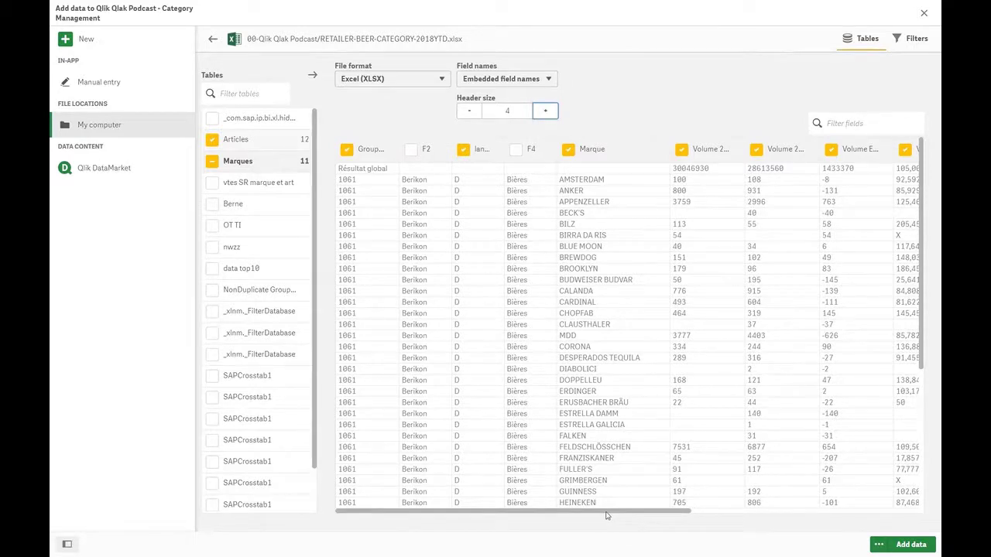
pyautogui.moveTo(606, 516); pyautogui.dragTo(848, 521)
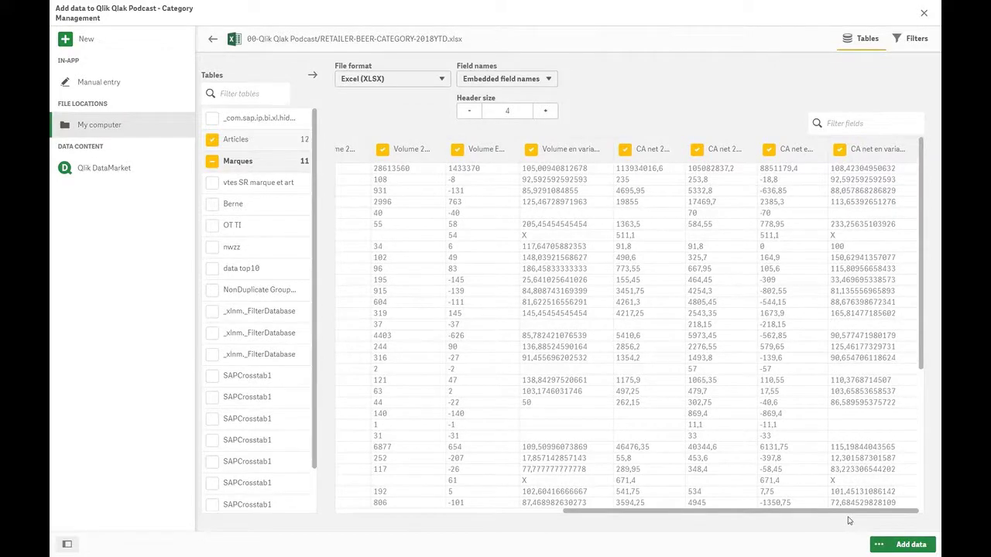
pyautogui.moveTo(848, 522); pyautogui.dragTo(580, 520)
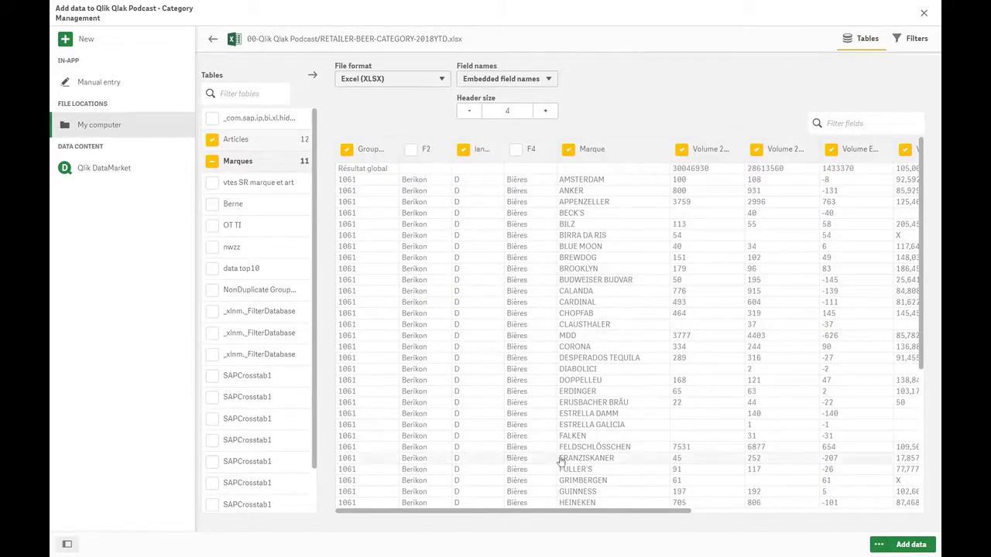
pyautogui.click(910, 545)
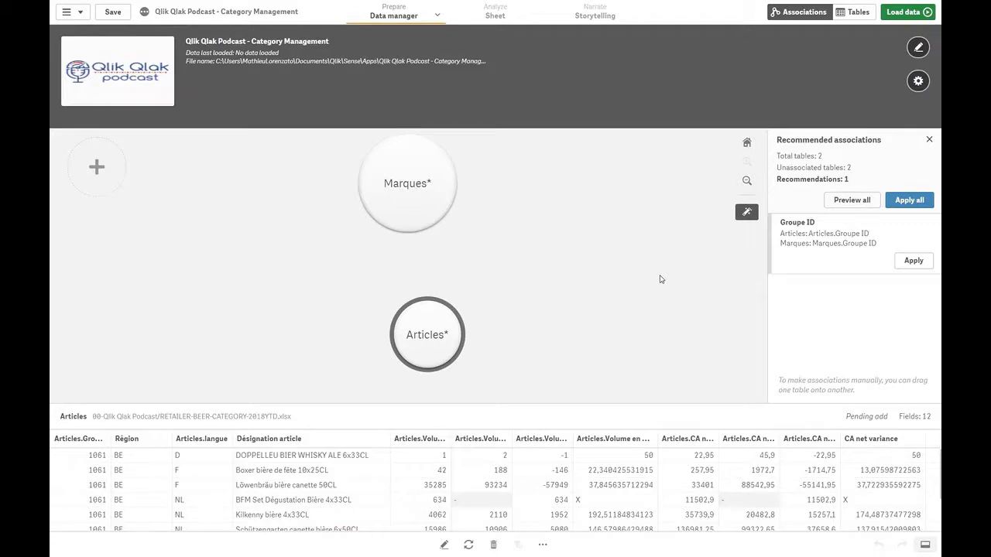
# Hide the app details, load the data of the Articles and Marques tables, and save the app
pyautogui.click(145, 15)
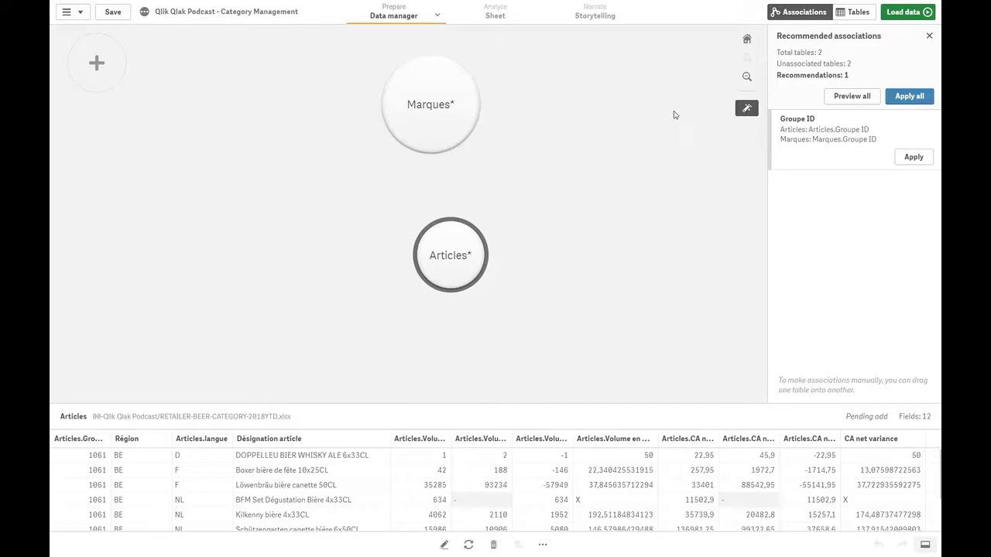
pyautogui.click(912, 14)
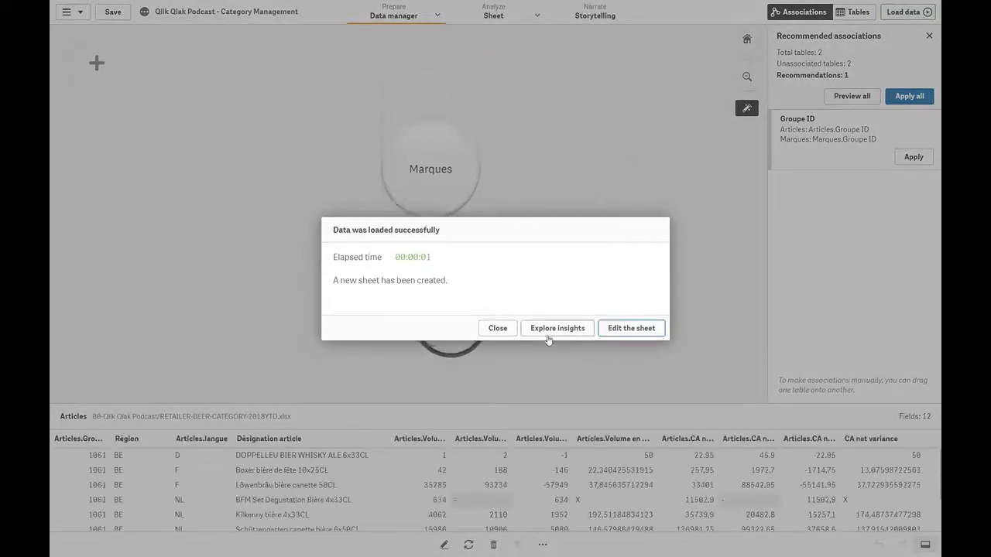
pyautogui.click(497, 329)
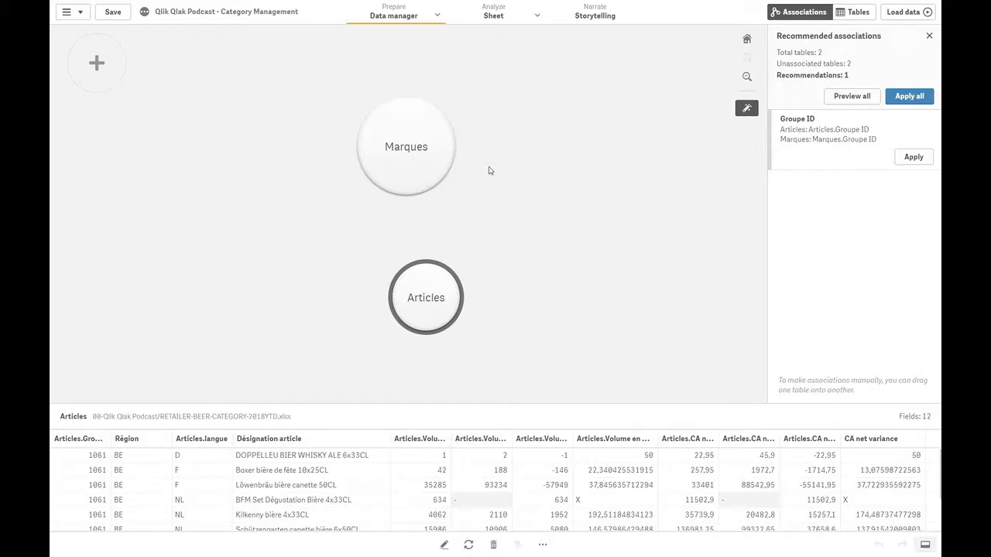
pyautogui.click(121, 17)
# Associate the Marques table with Articles on Groupe ID, review the association, and reload the data
pyautogui.click(416, 148)
pyautogui.moveTo(416, 147); pyautogui.dragTo(426, 280)
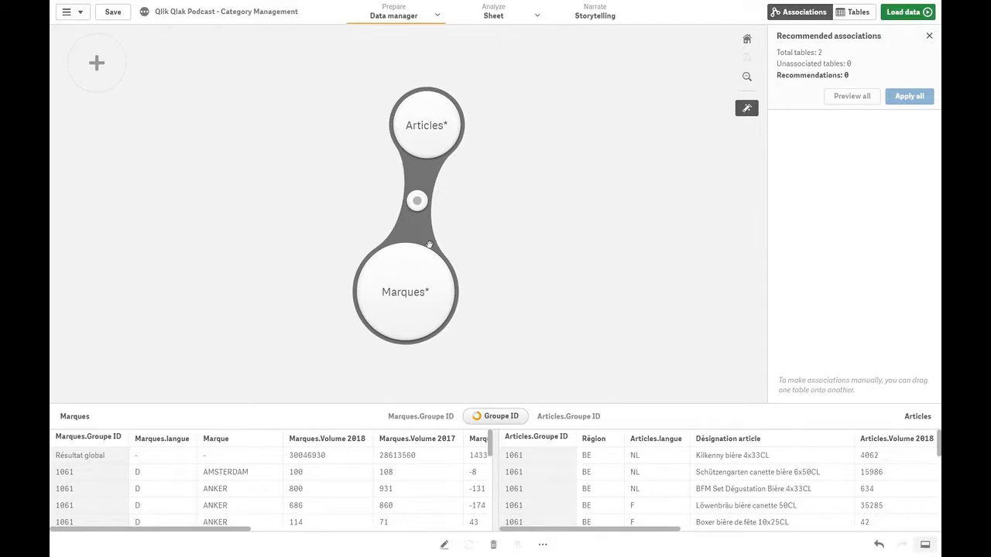
pyautogui.click(502, 417)
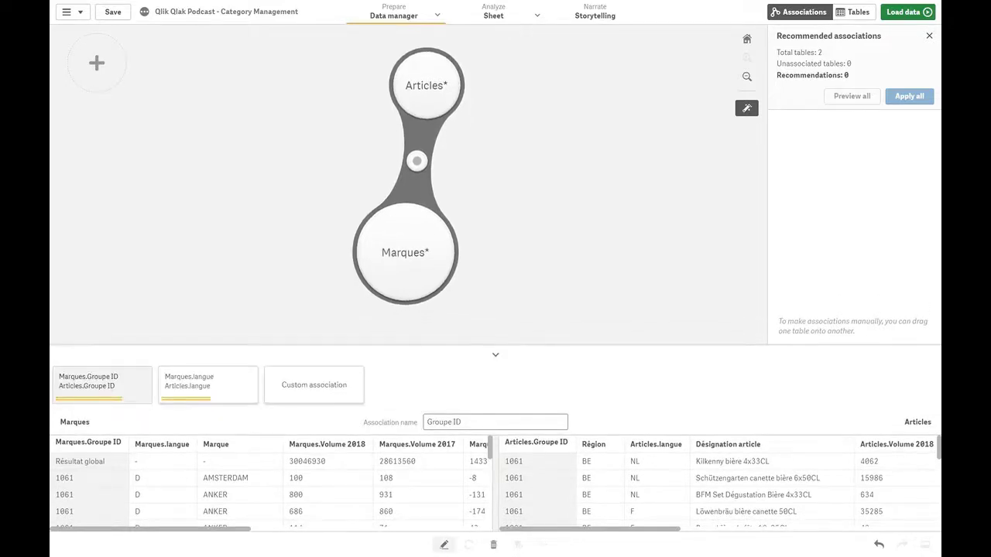
pyautogui.click(571, 246)
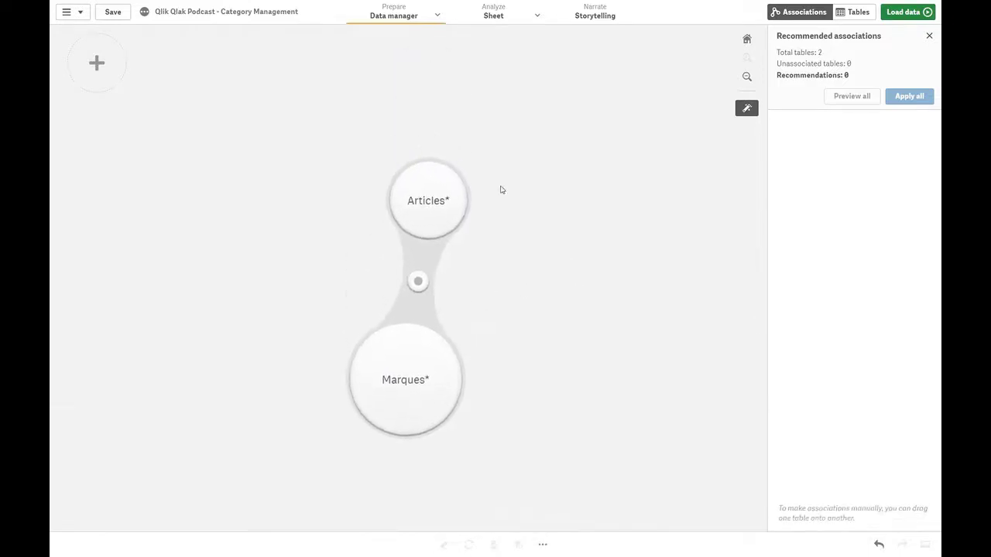
pyautogui.click(907, 14)
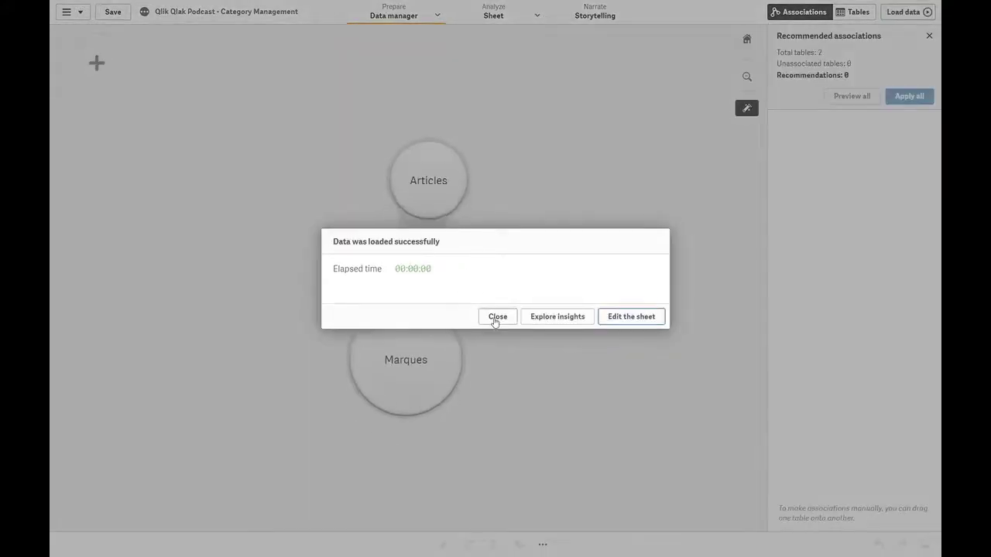
pyautogui.click(496, 317)
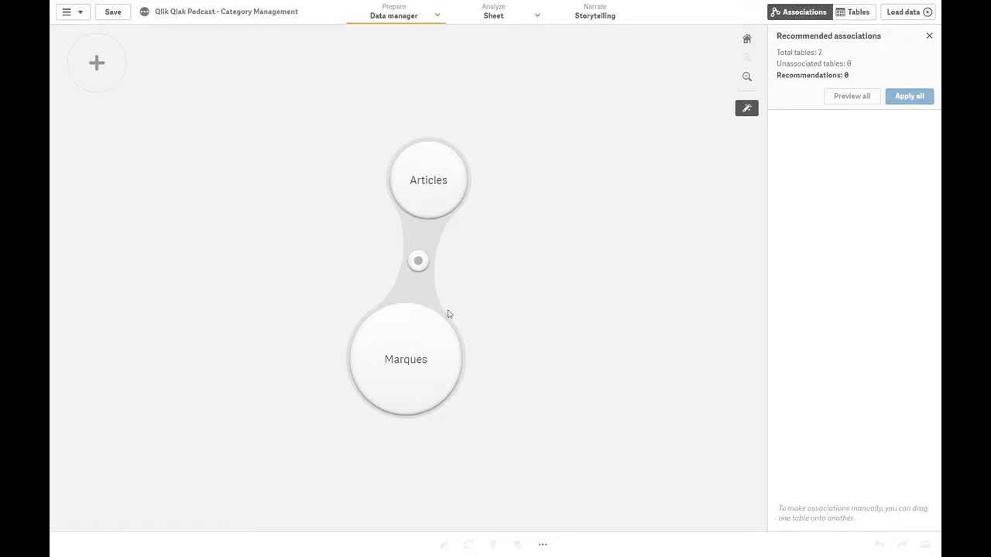
# Open the Marques table for editing in the data manager
pyautogui.click(418, 358)
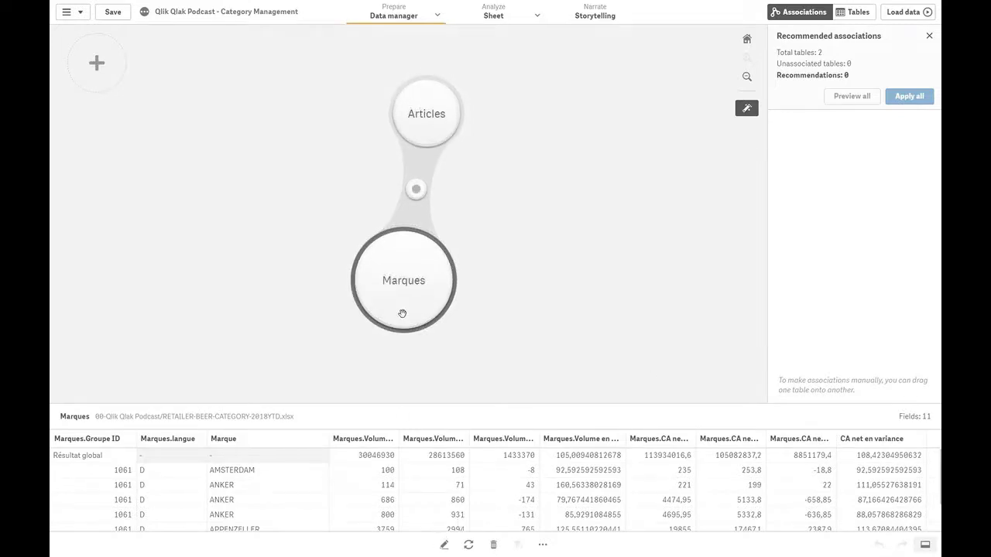
pyautogui.click(443, 544)
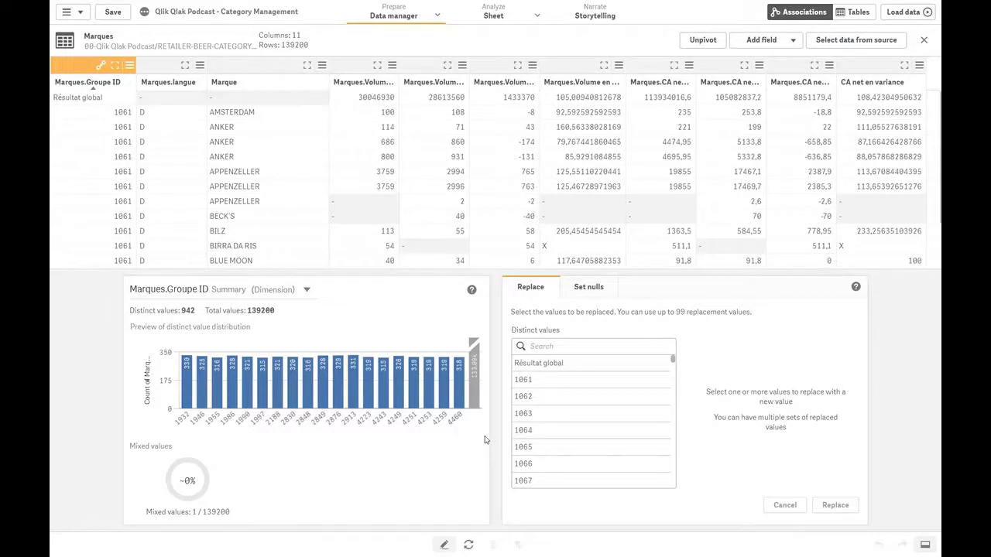
# Check the field type options of Marques.Groupe ID and treat its value "Résultat global" as null
pyautogui.click(307, 291)
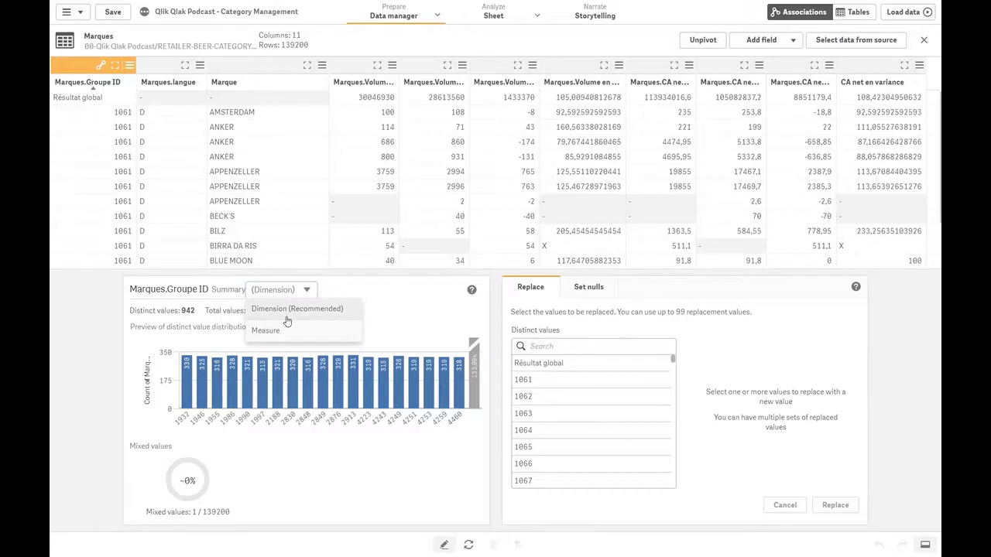
pyautogui.click(96, 300)
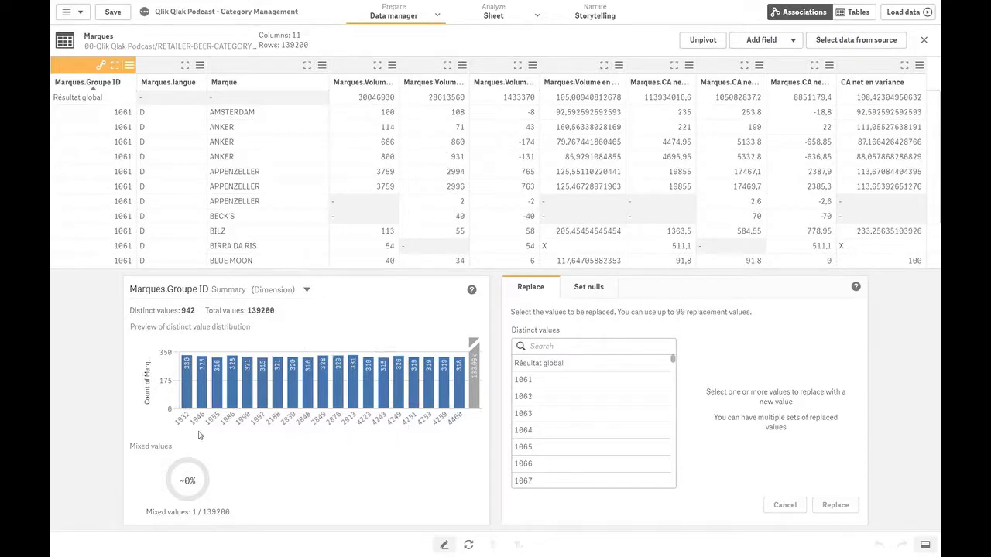
pyautogui.moveTo(181, 428)
pyautogui.click(585, 292)
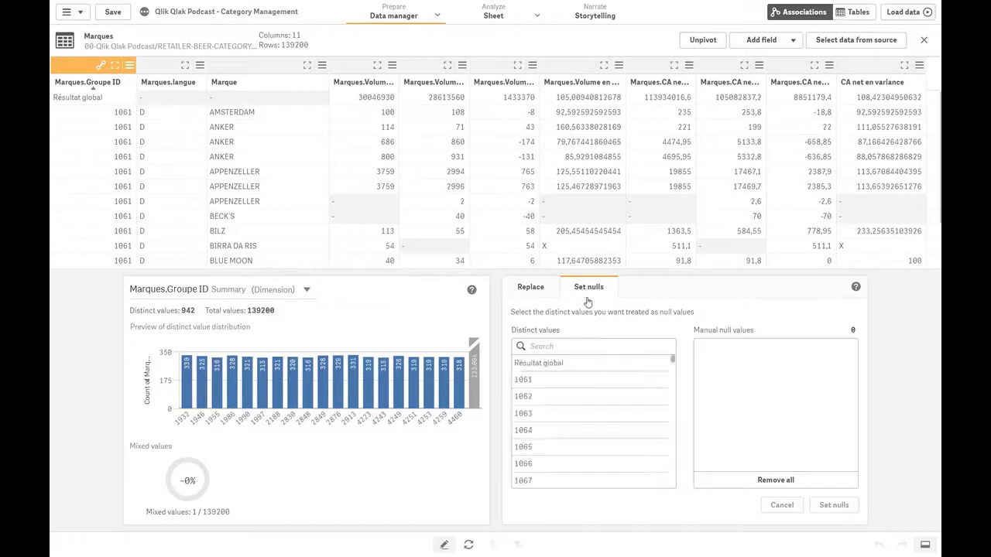
pyautogui.click(542, 368)
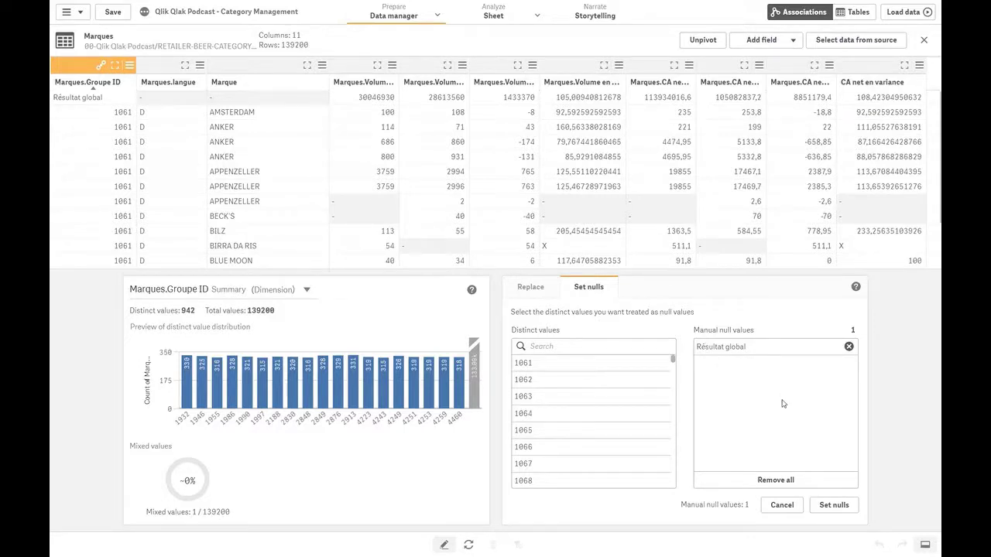
pyautogui.click(835, 507)
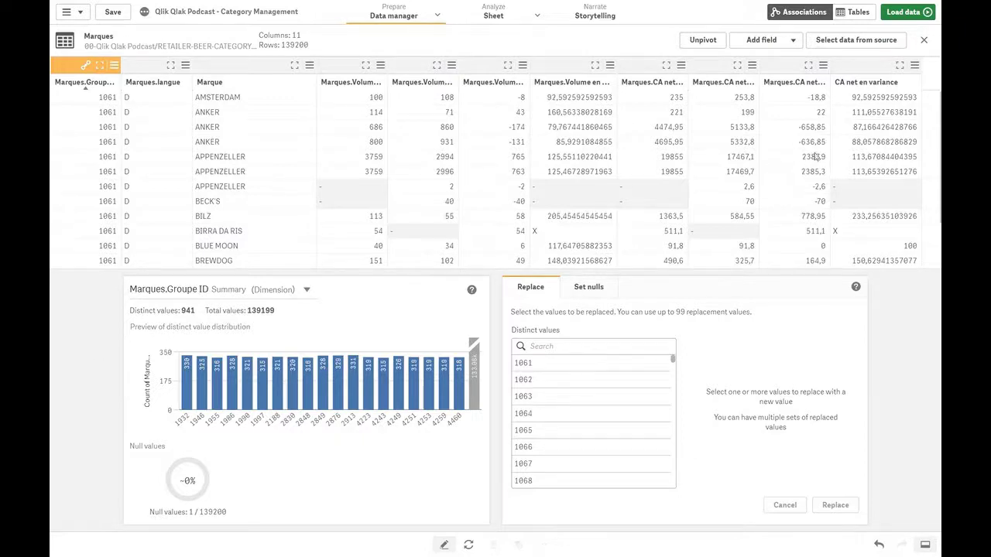
# Close the Marques table and open the Articles table for editing
pyautogui.click(924, 41)
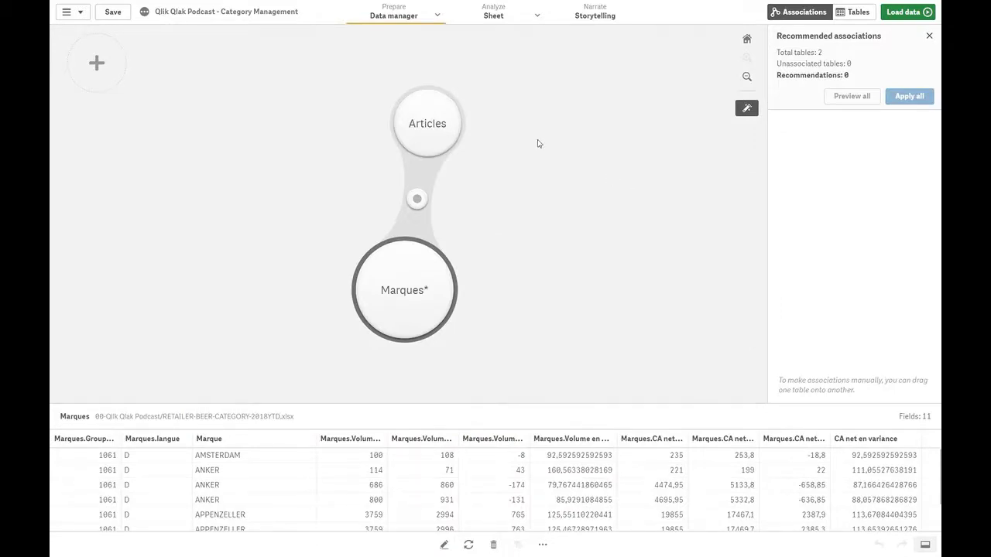
pyautogui.click(435, 127)
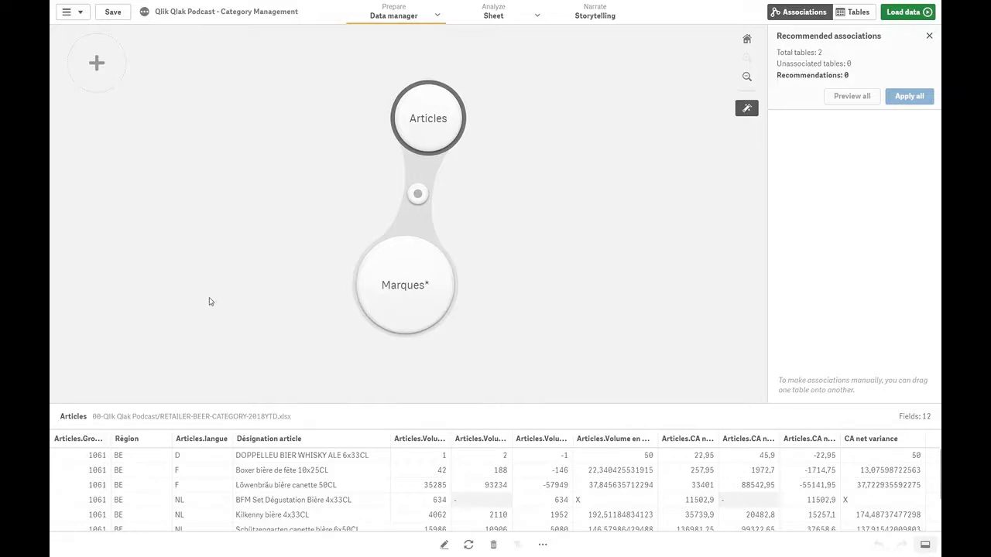
pyautogui.click(442, 545)
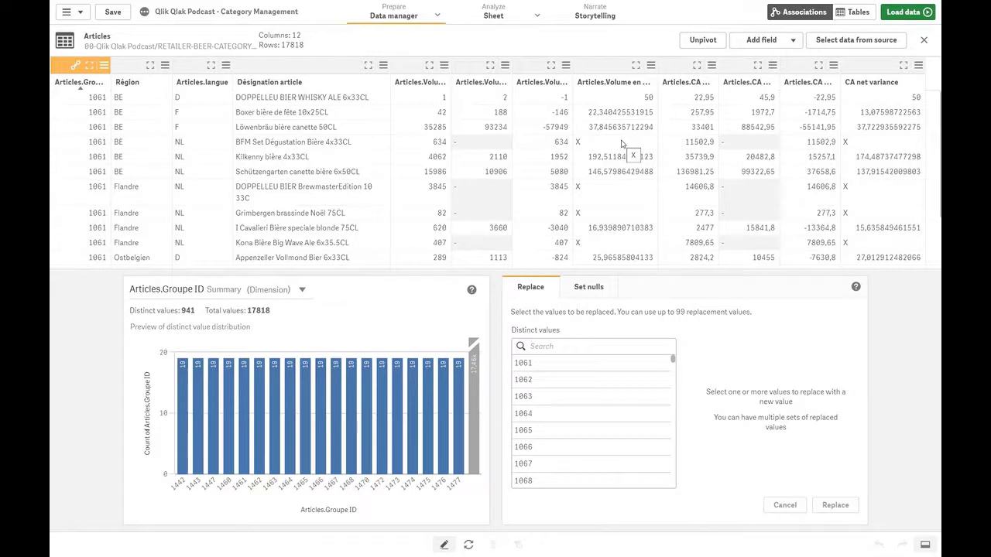
# Treat the value X as null in the Articles volume variance field
pyautogui.click(613, 70)
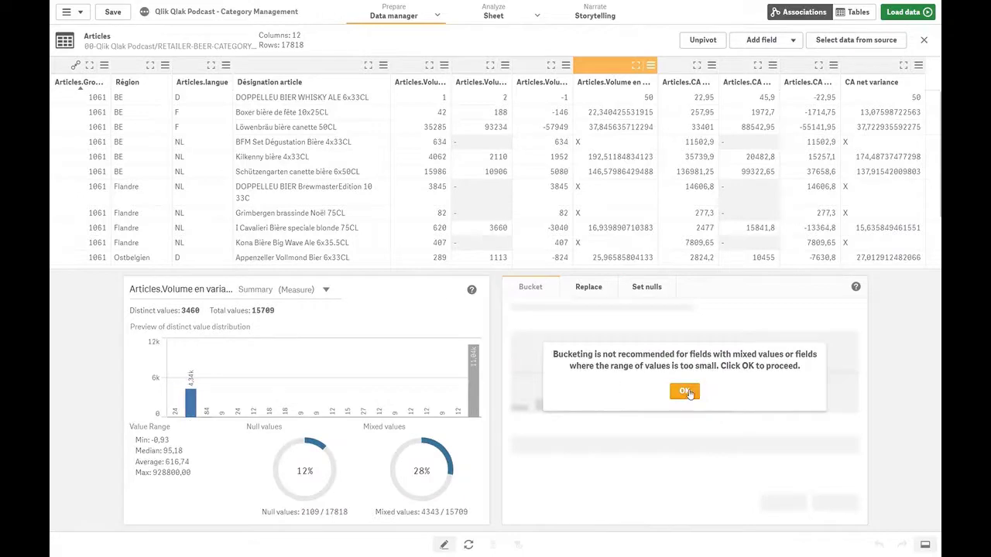
pyautogui.click(610, 64)
pyautogui.click(683, 393)
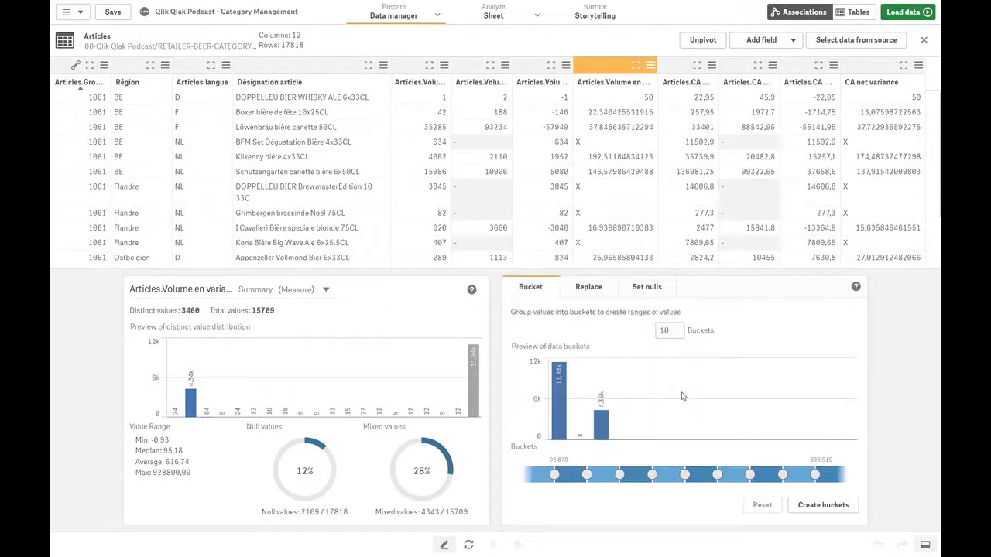
pyautogui.click(644, 290)
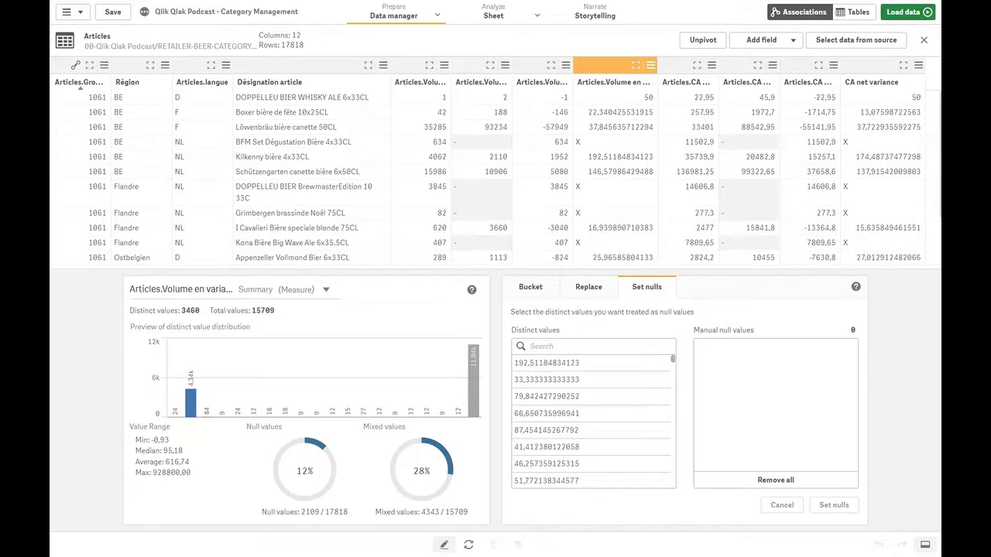
pyautogui.write('X')
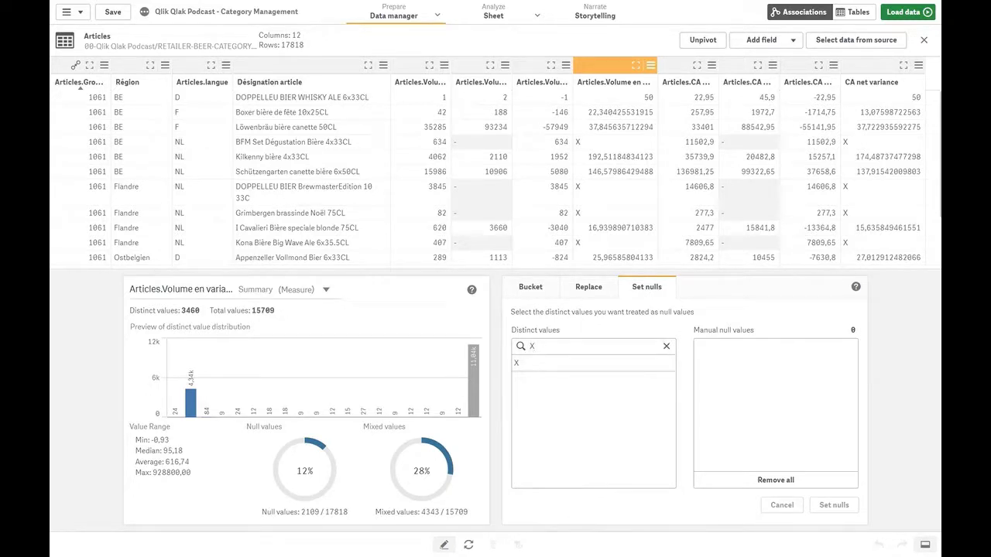
pyautogui.click(554, 367)
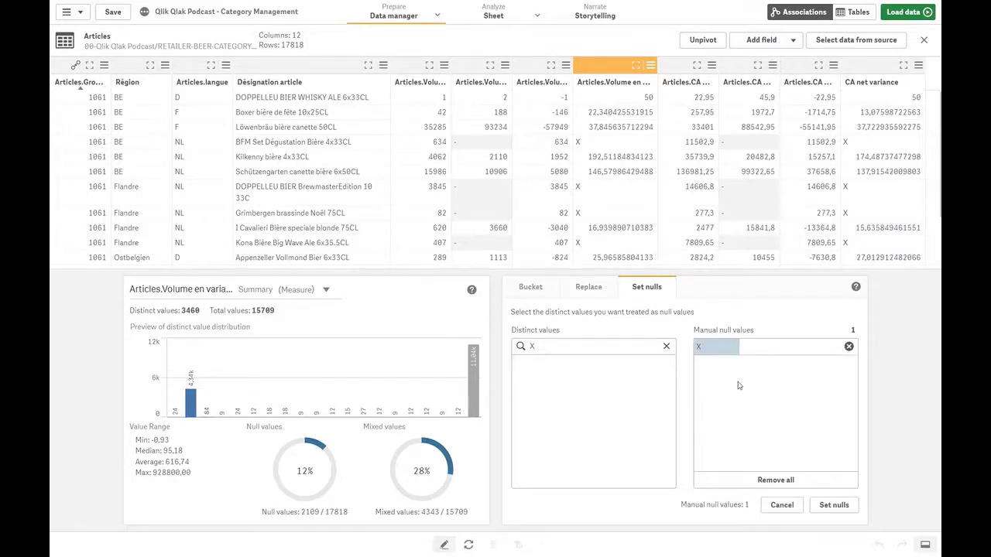
pyautogui.click(833, 504)
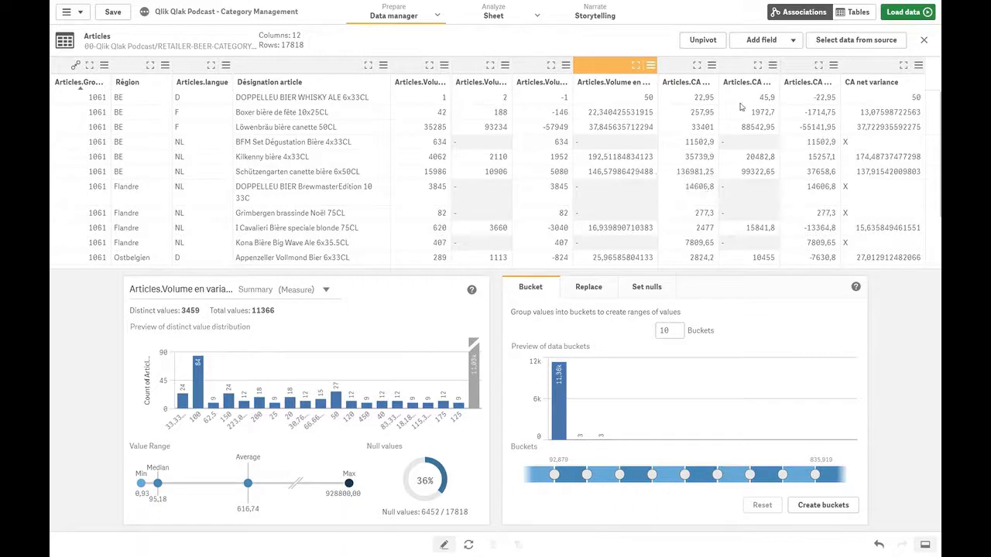
# Treat the value X as null in the CA net variance field of the Articles table
pyautogui.click(875, 70)
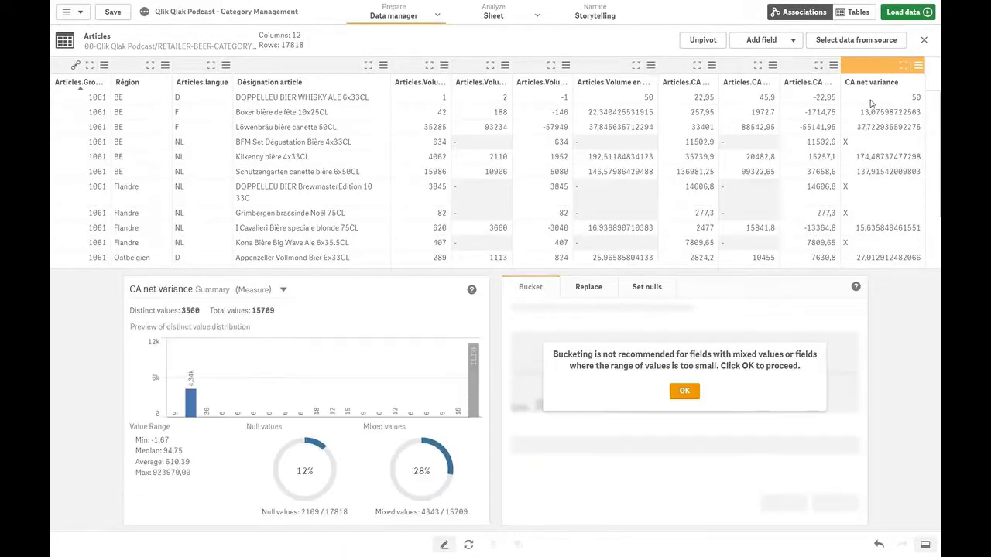
pyautogui.click(685, 390)
pyautogui.click(653, 289)
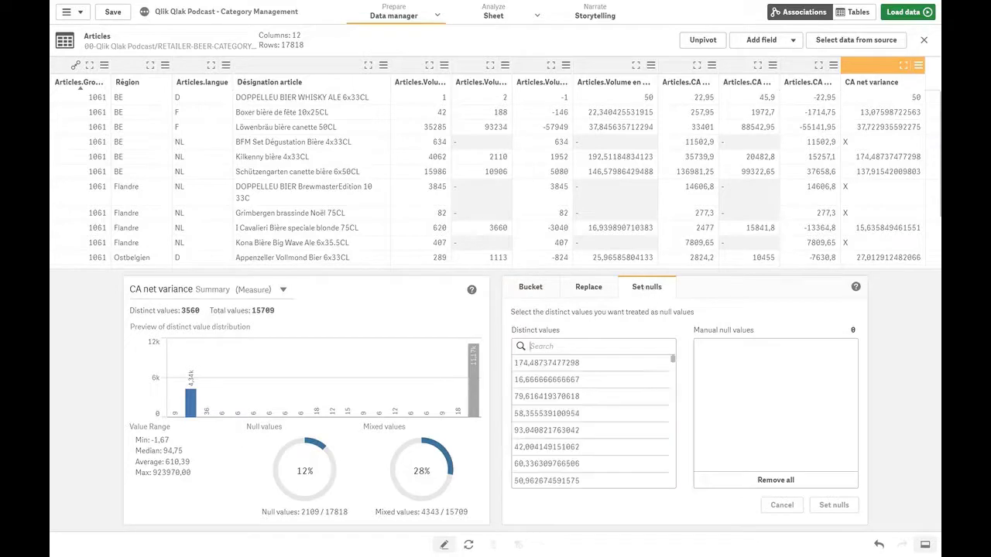
pyautogui.write('X')
pyautogui.click(577, 368)
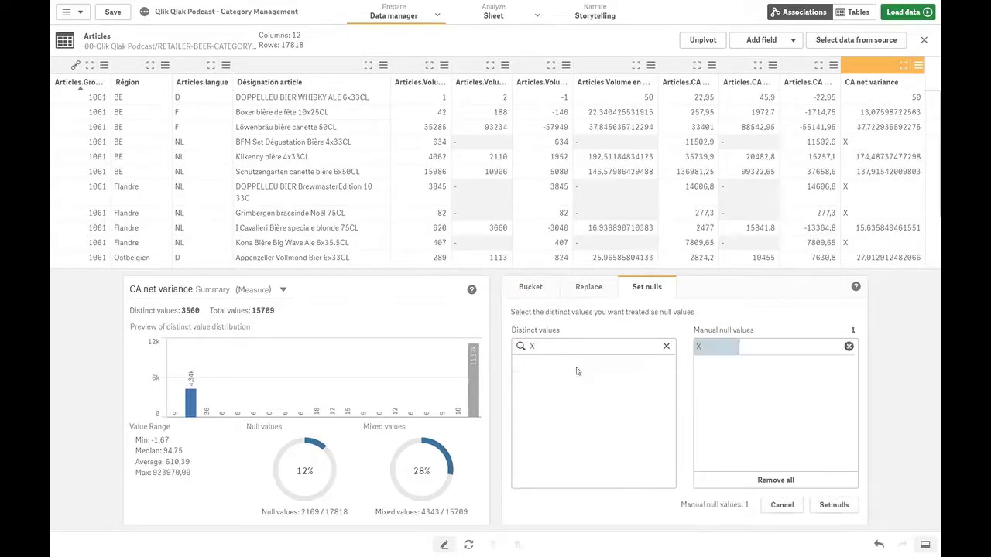
pyautogui.click(820, 506)
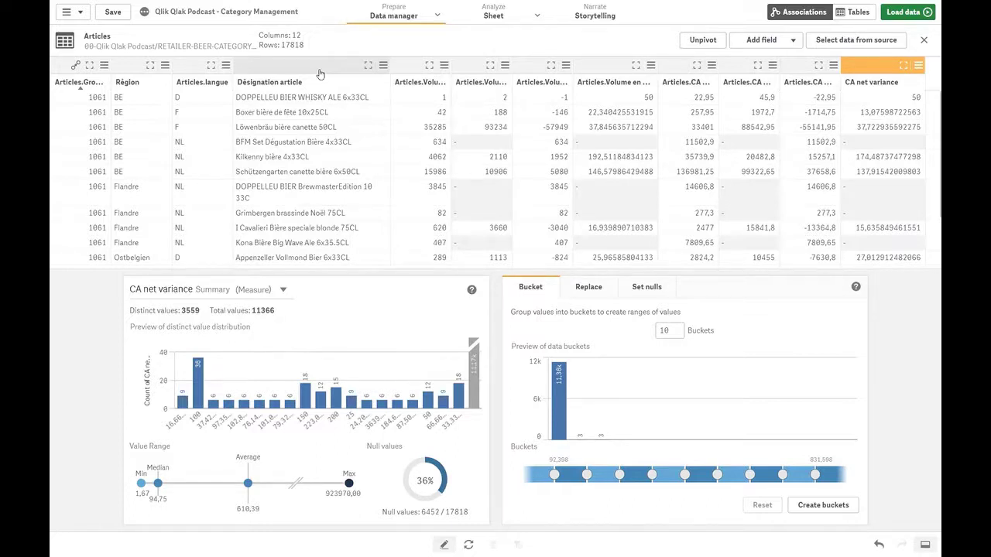
# Add a calculated field named IsArticle2017Exist to the Articles table
pyautogui.click(767, 44)
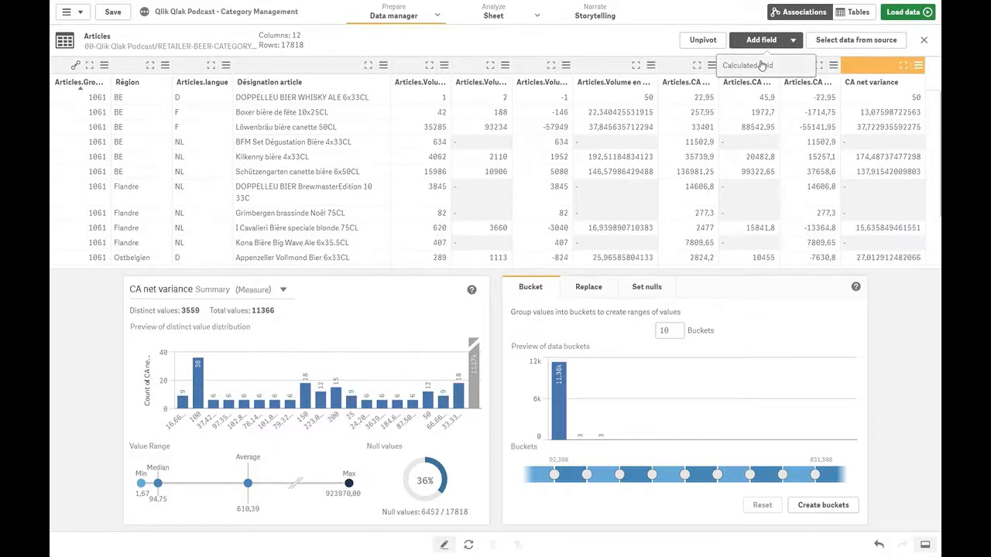
pyautogui.click(763, 65)
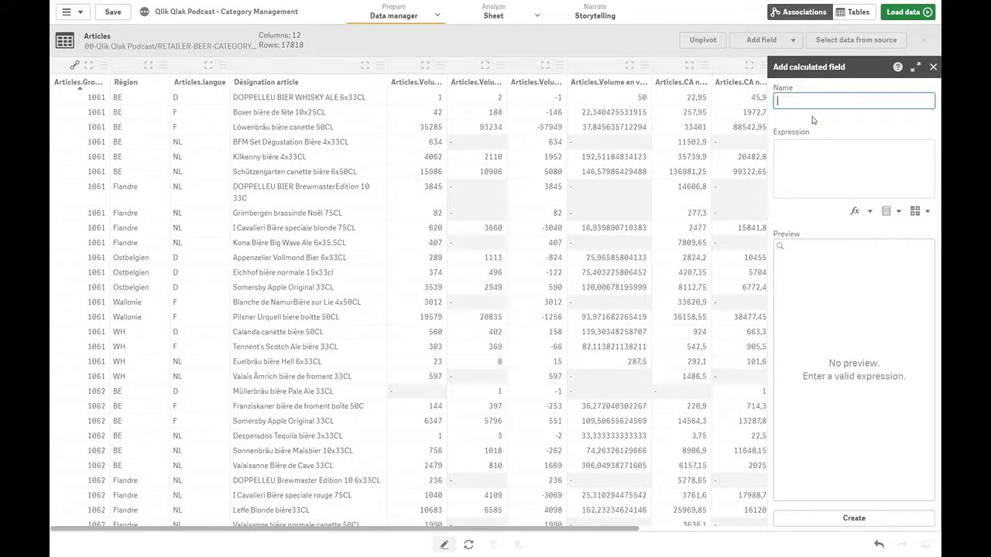
pyautogui.write('IsArticle2017Exist')
# Start the calculated field's expression with "If (IsNull(", using the suggested IsNull function
pyautogui.click(776, 147)
pyautogui.write('If')
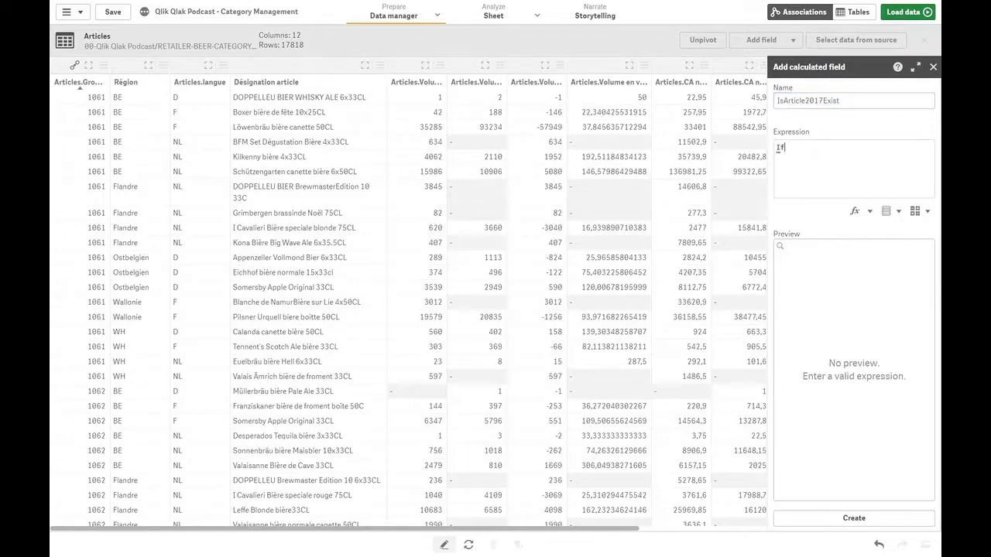
pyautogui.write(' (IsNu')
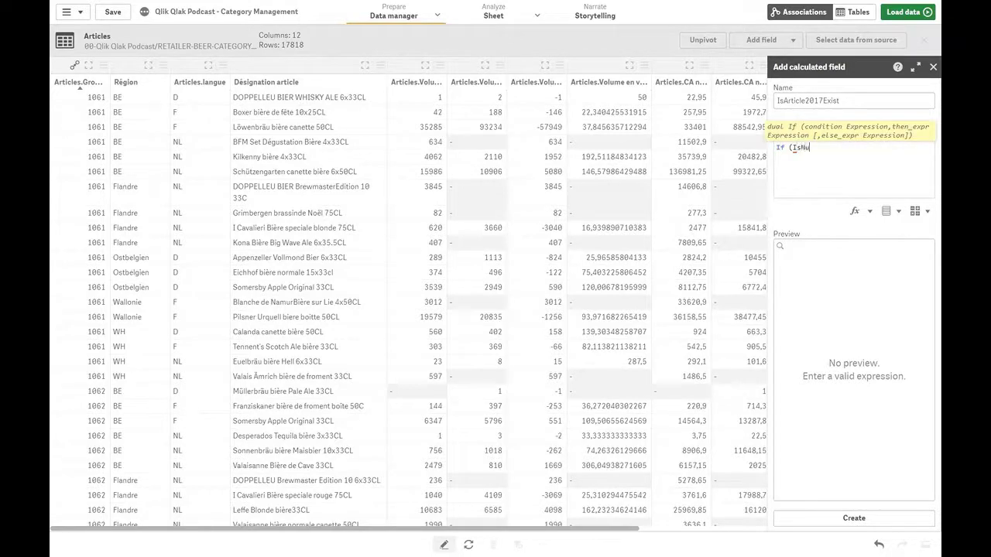
pyautogui.write('l')
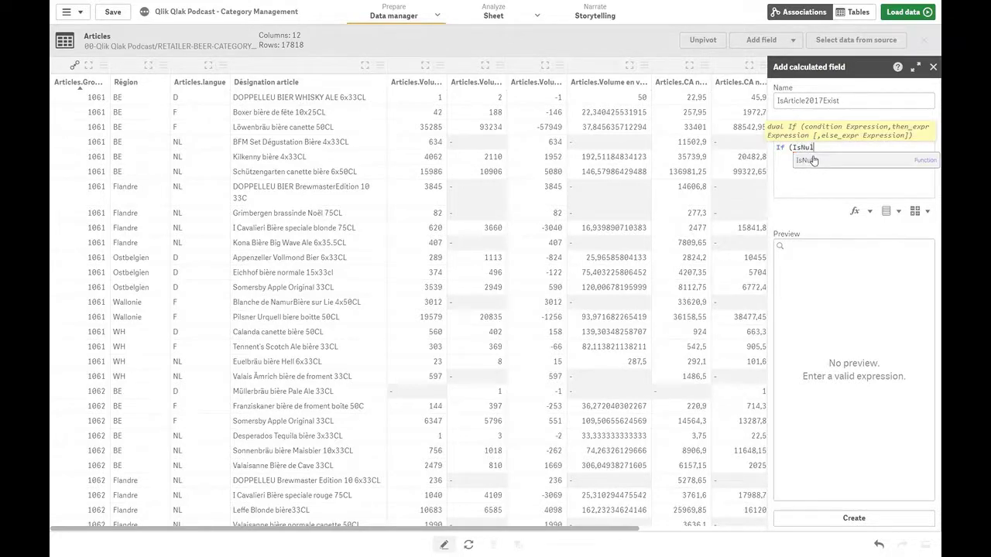
pyautogui.click(812, 160)
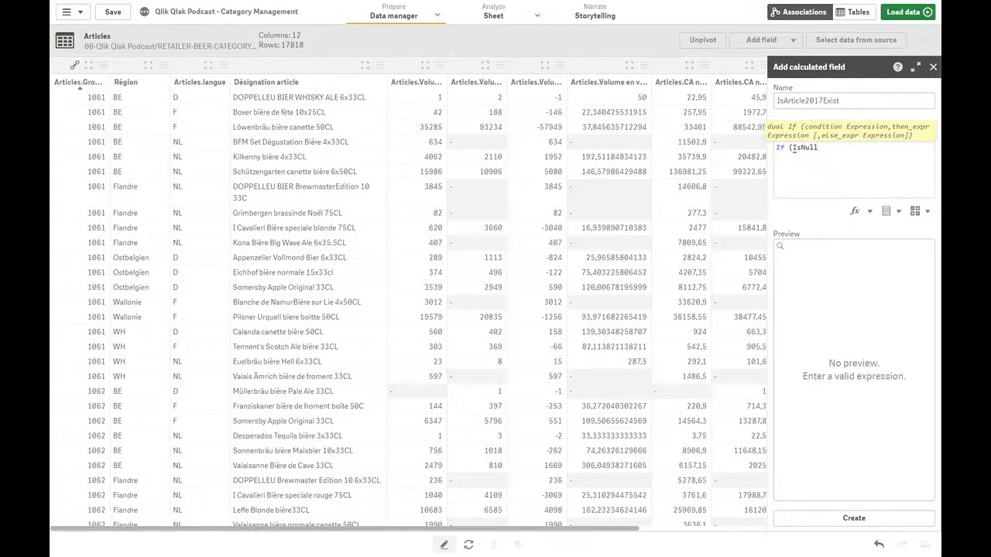
pyautogui.write('(')
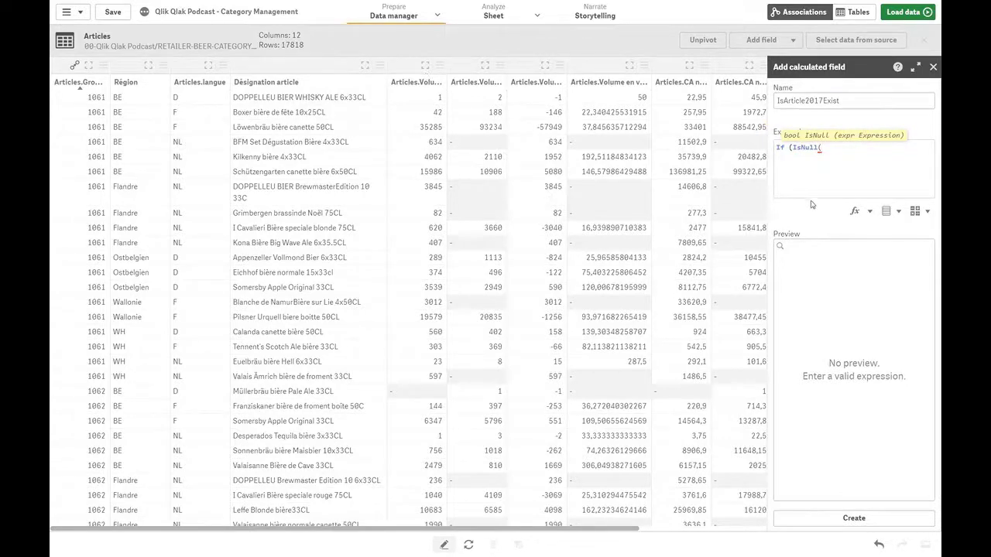
# Examine the available expression functions in the string, conditional and NULL categories
pyautogui.click(899, 212)
pyautogui.click(865, 212)
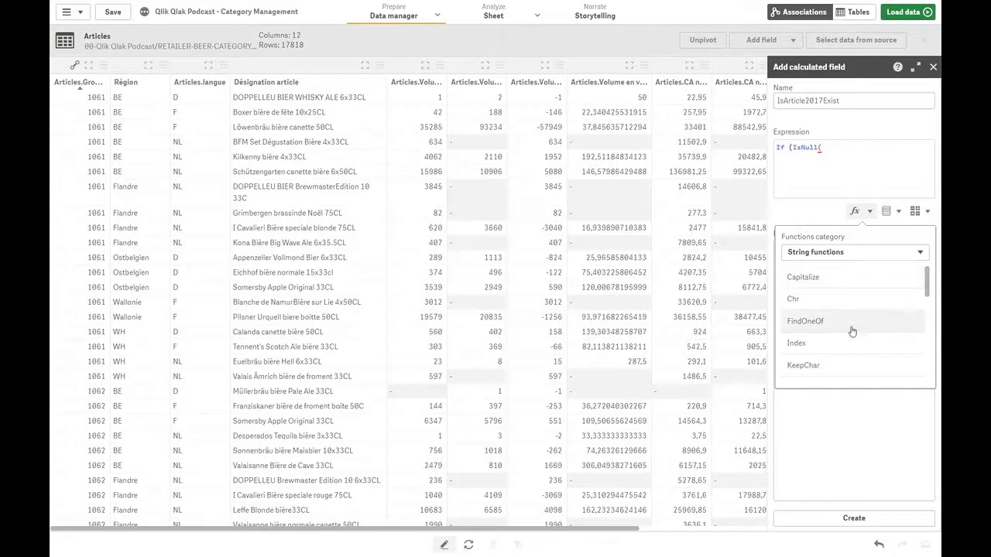
pyautogui.scroll(-1, 851, 328)
pyautogui.scroll(1, 856, 338)
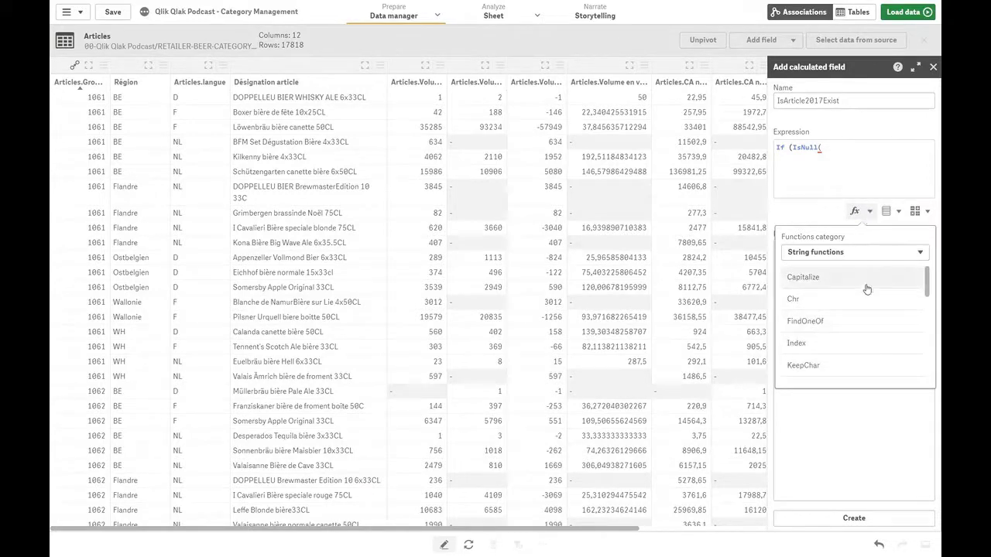
pyautogui.click(865, 254)
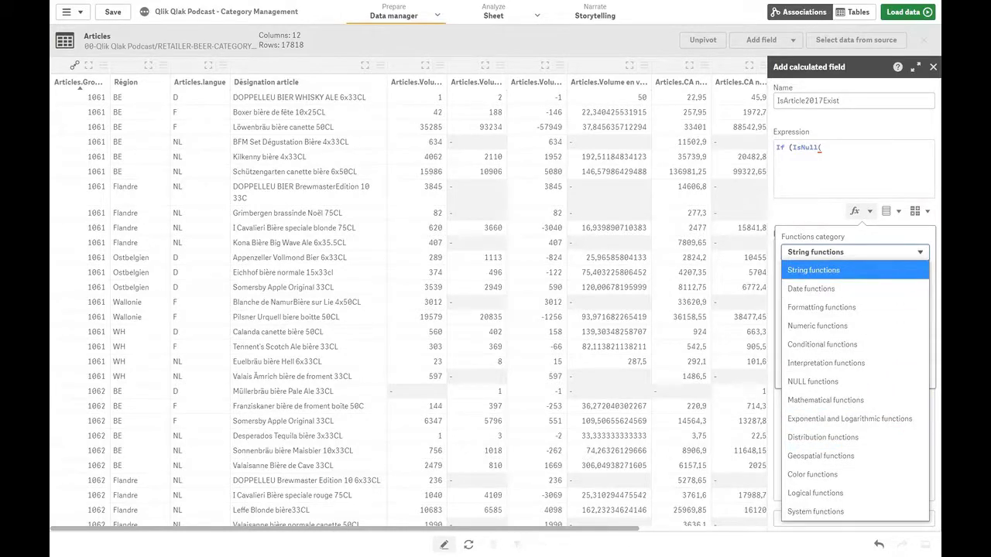
pyautogui.click(824, 350)
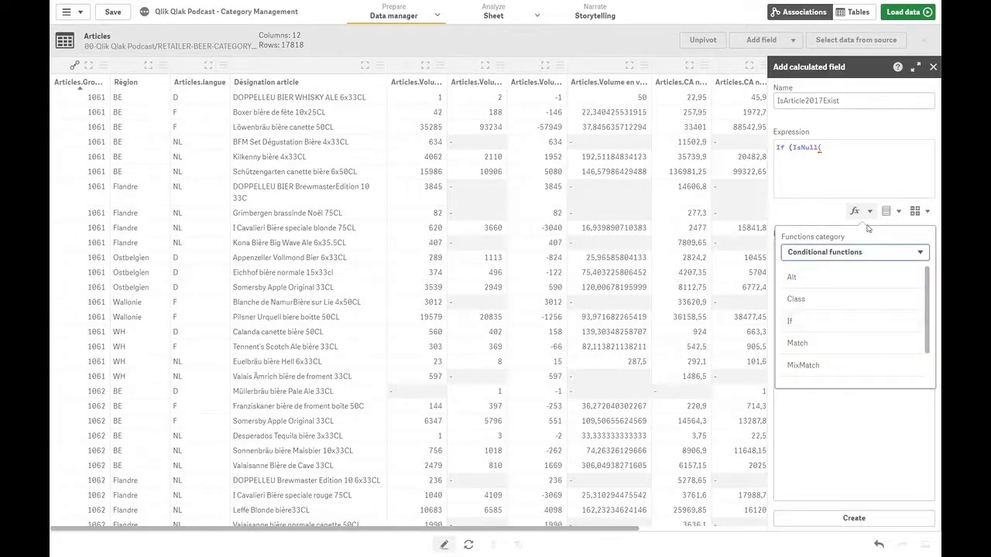
pyautogui.click(854, 259)
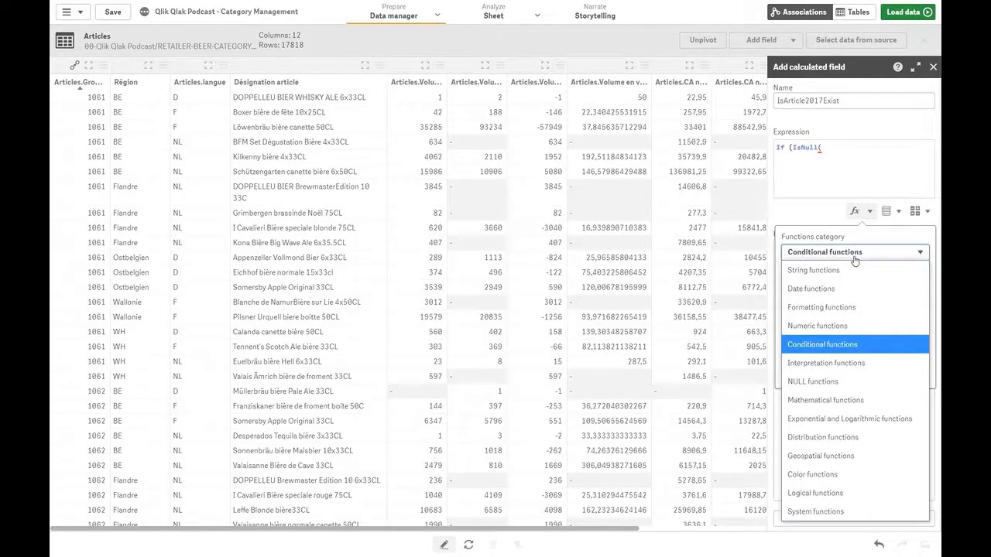
pyautogui.click(819, 381)
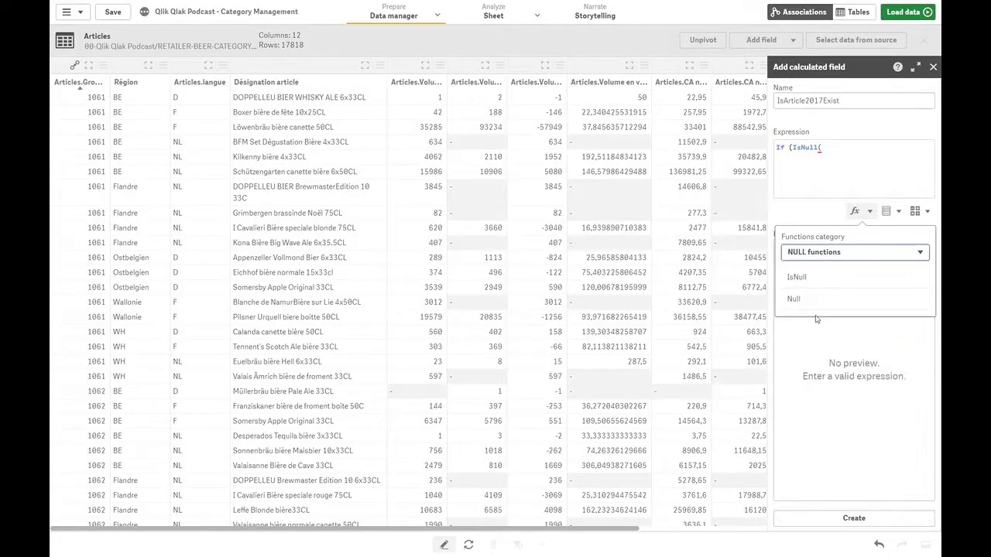
pyautogui.click(835, 256)
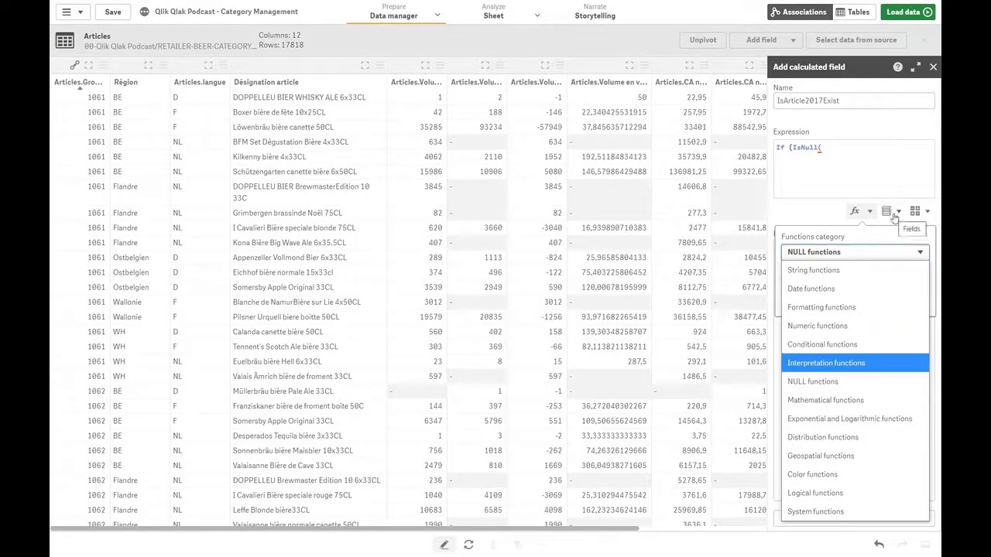
# Complete the IsArticle2017Exist expression as "If (IsNull([Articles.Volume 2017]),0,1)"
pyautogui.click(893, 218)
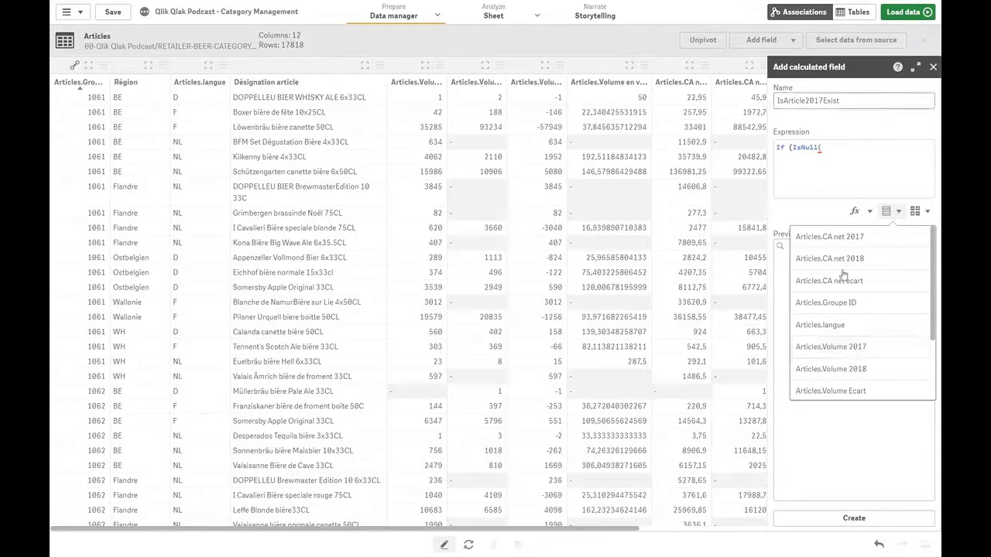
pyautogui.click(850, 350)
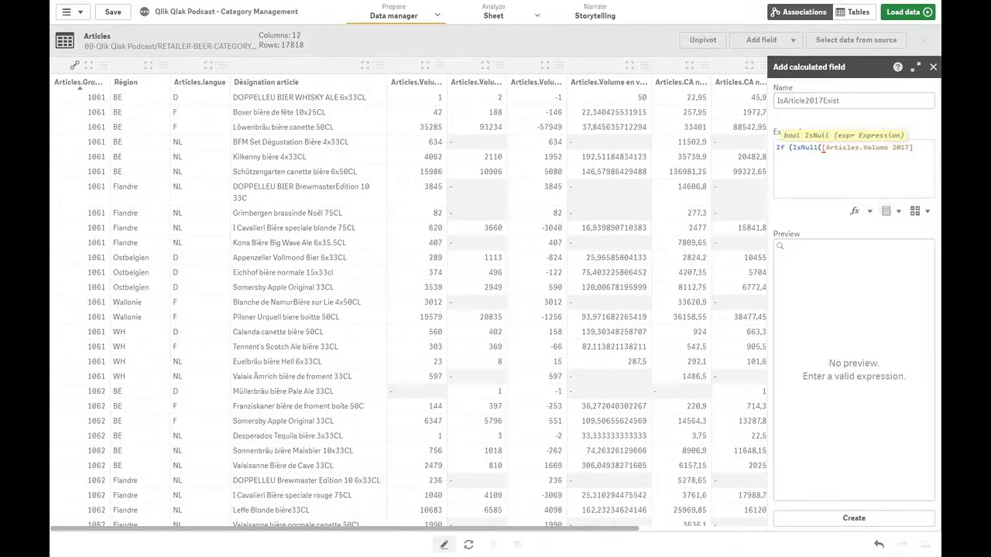
pyautogui.write(')')
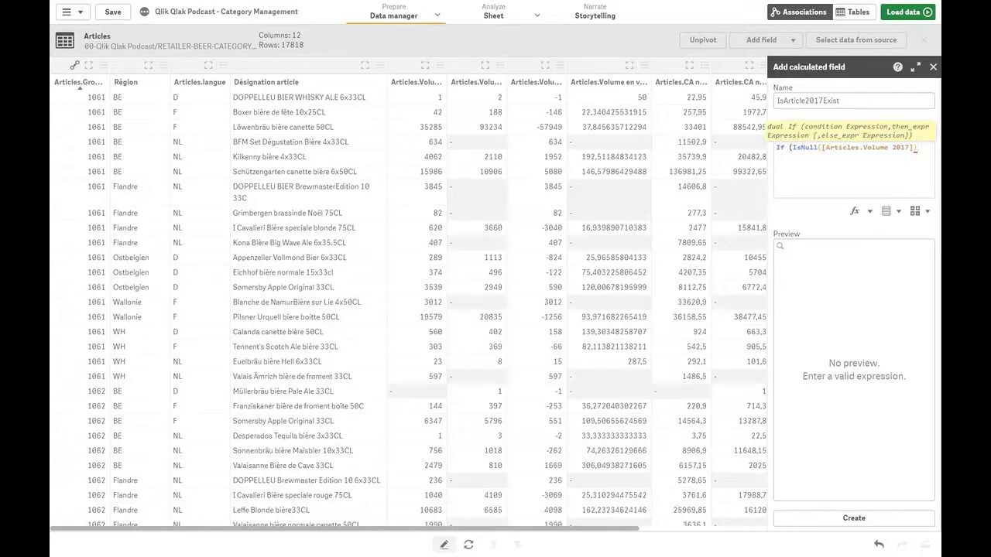
pyautogui.write('),0,1)')
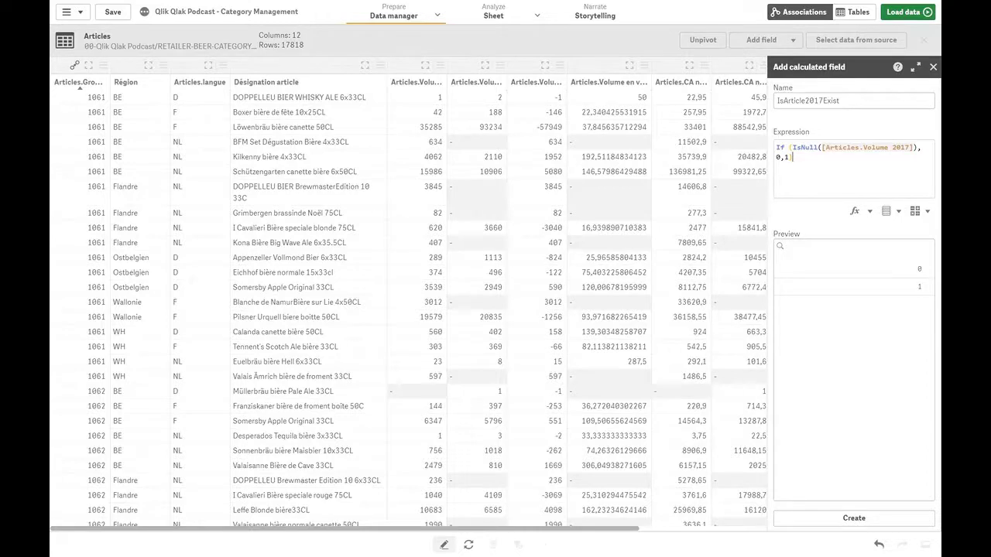
# Copy the whole expression and create the IsArticle2017Exist field
pyautogui.hotkey('ctrl', 'a')
pyautogui.hotkey('ctrl', 'c')
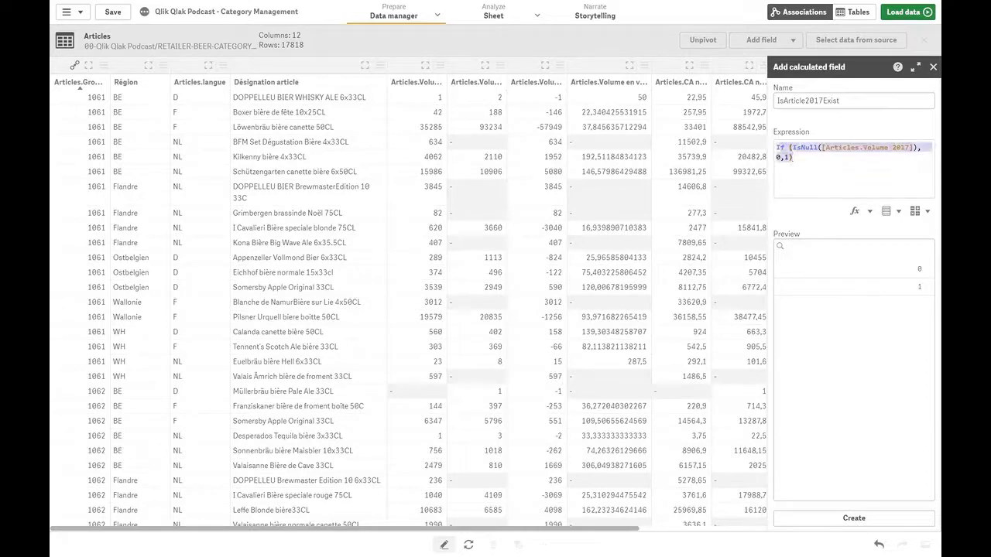
pyautogui.click(843, 523)
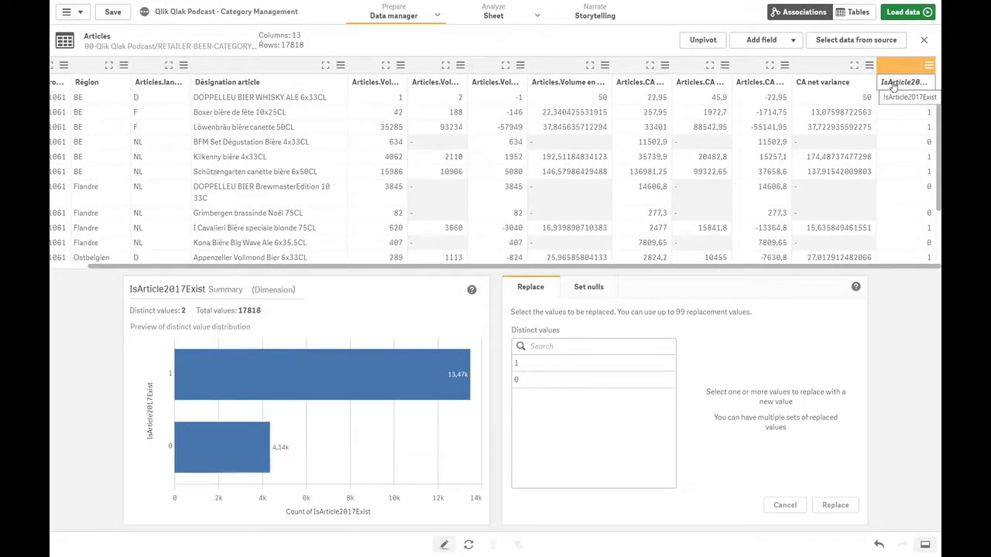
# Add another calculated field using the copied expression, changing its field reference to Articles.Volume 2018
pyautogui.click(743, 40)
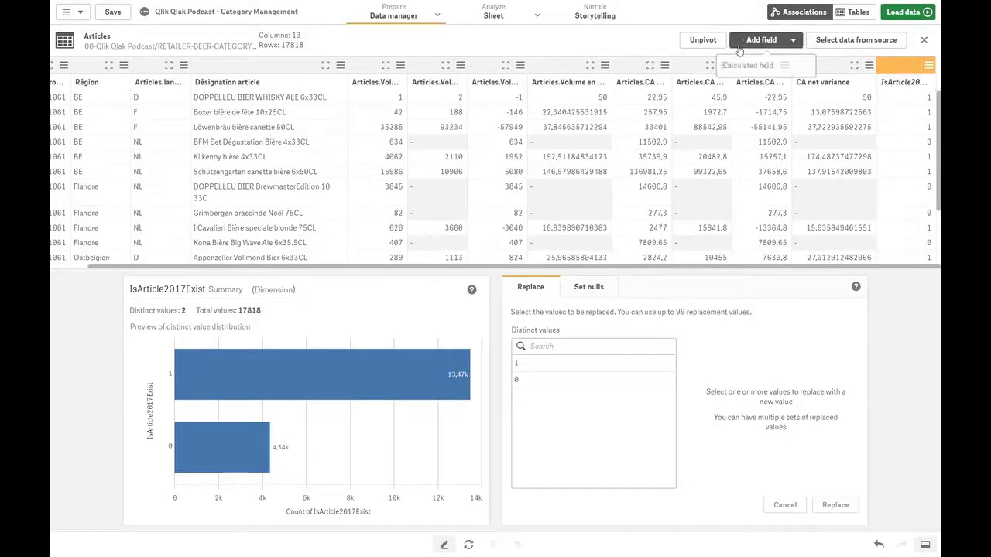
pyautogui.click(754, 66)
pyautogui.click(851, 163)
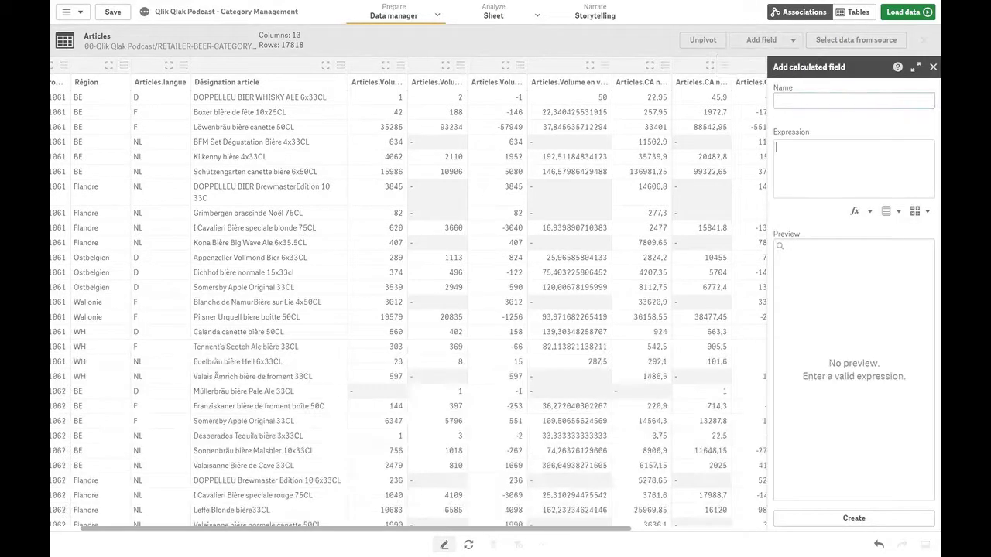
pyautogui.hotkey('ctrl', 'v')
pyautogui.click(911, 147)
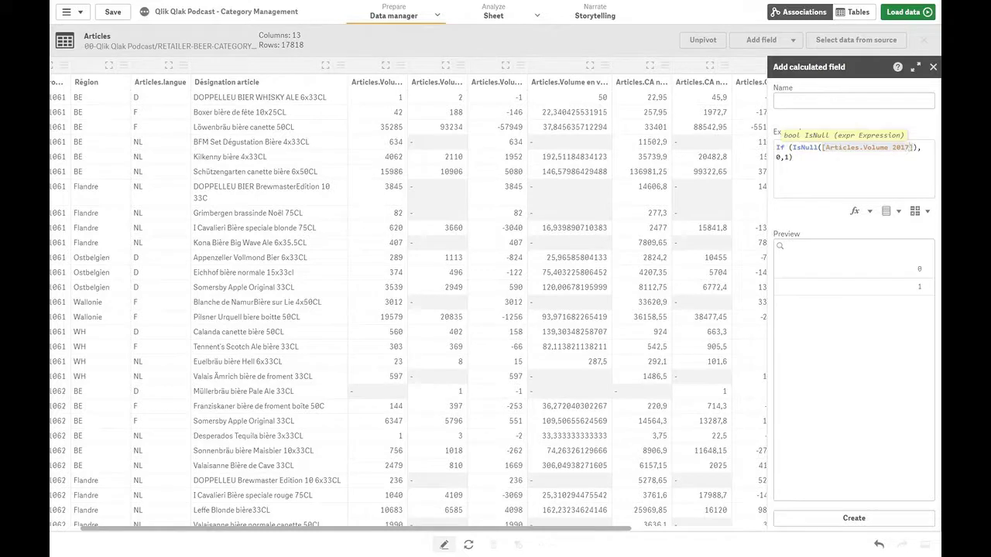
pyautogui.press('BackSpace')
pyautogui.write('8')
# Name the calculated field IsArticle2018Exist and create it
pyautogui.click(778, 101)
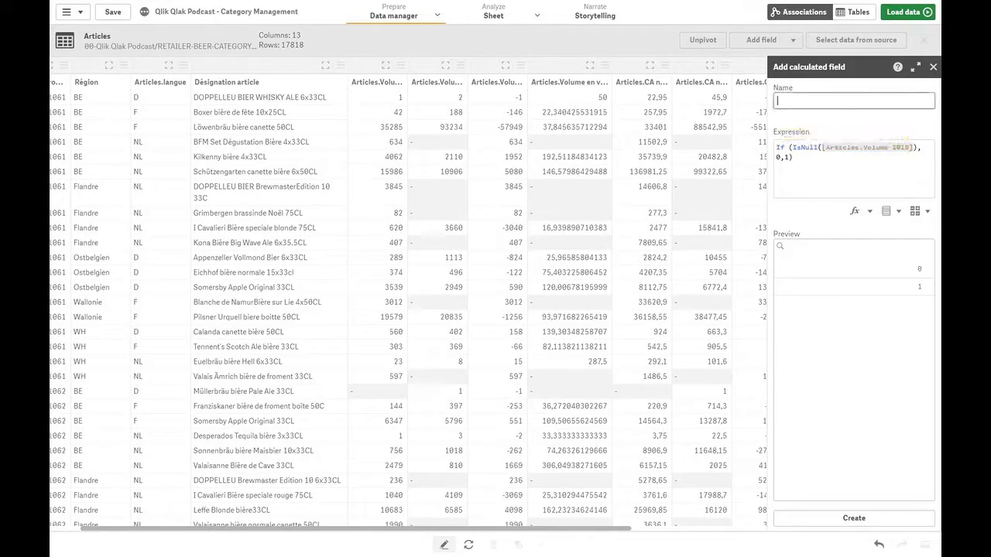
pyautogui.write('IsArticle2018Exist')
pyautogui.press('Tab')
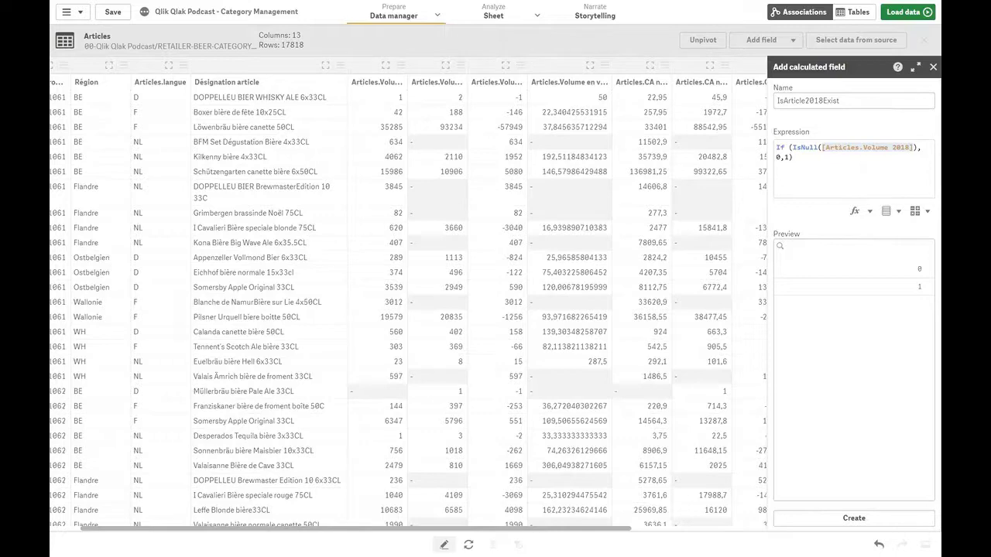
pyautogui.click(883, 520)
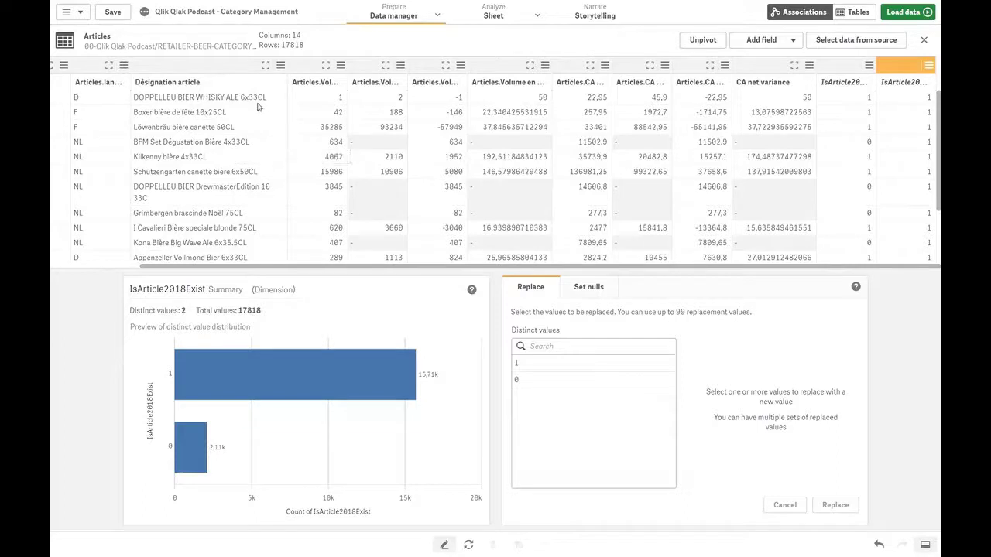
# Add a calculated field named IsMultiPack to the Articles table
pyautogui.click(230, 150)
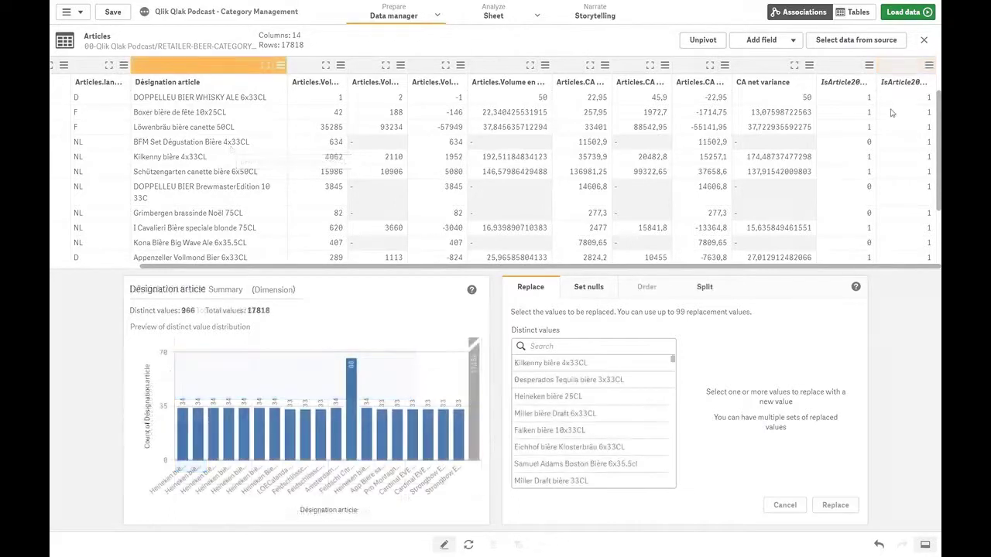
pyautogui.click(761, 40)
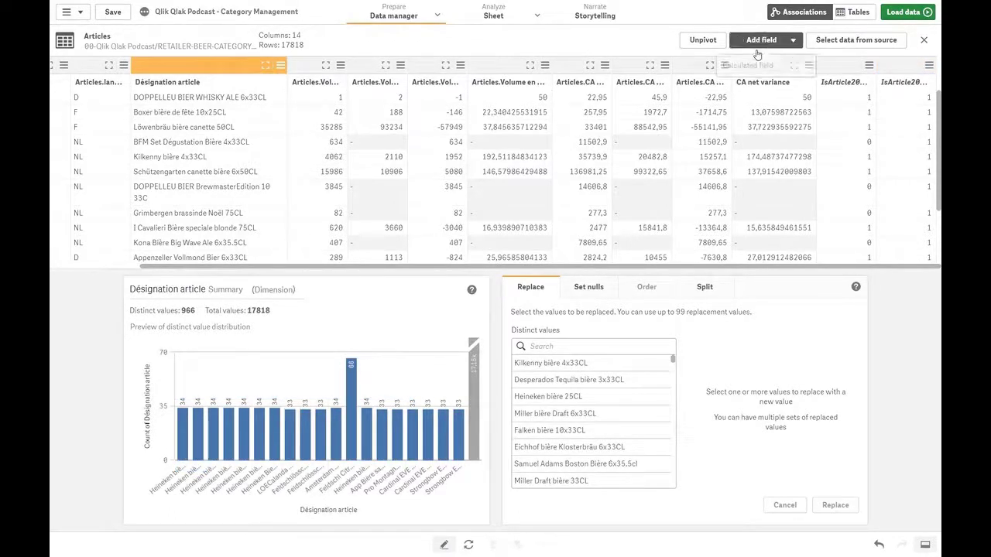
pyautogui.click(766, 64)
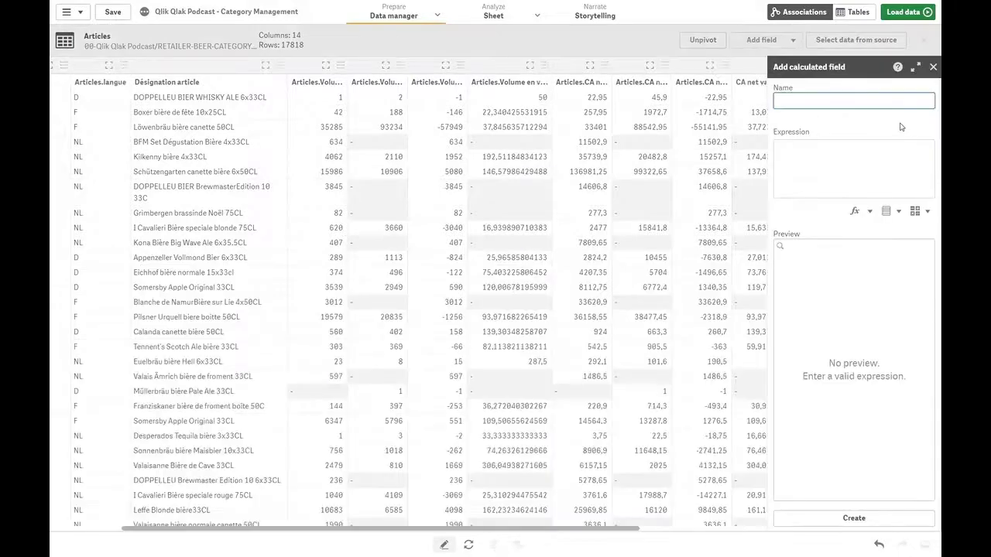
pyautogui.write('IsMultiPack')
pyautogui.press('Tab')
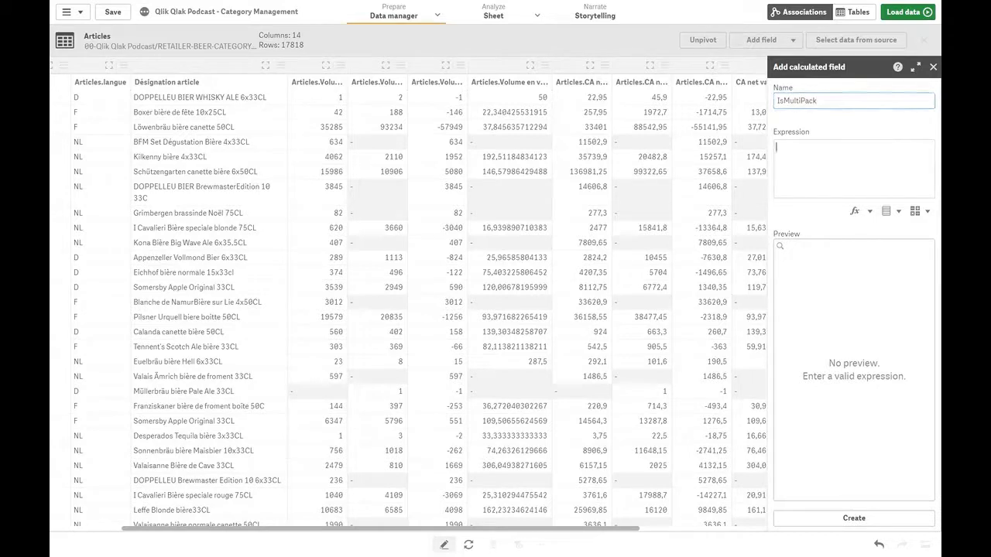
# Start the IsMultiPack expression with an If condition applying WildMatch to the Désignation article field
pyautogui.write('If S')
pyautogui.press('BackSpace')
pyautogui.write('(')
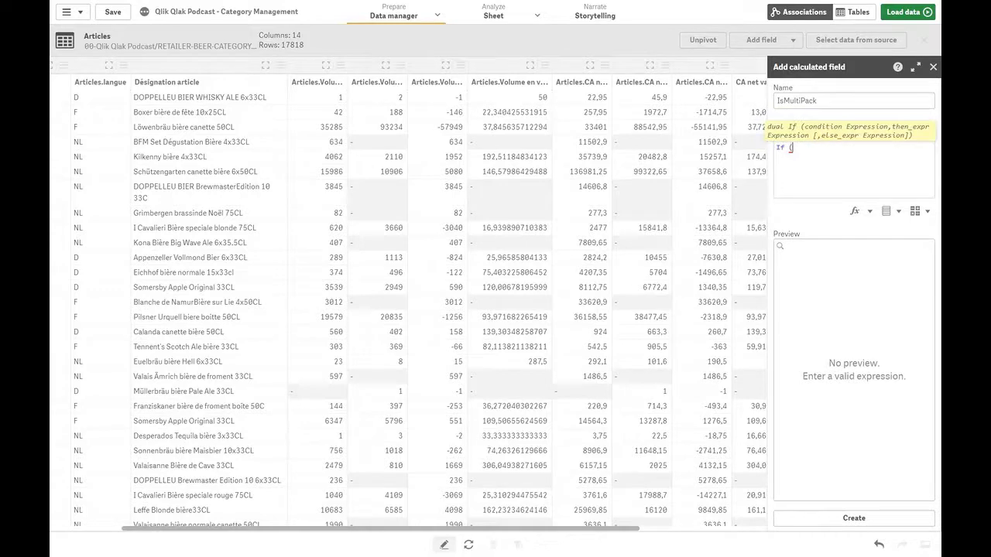
pyautogui.write('WildMatch (')
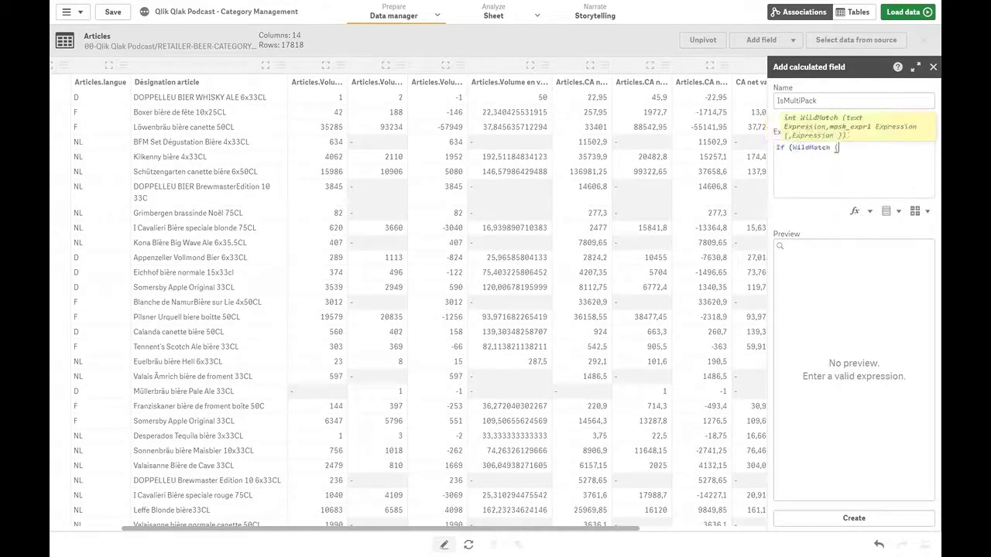
pyautogui.click(887, 217)
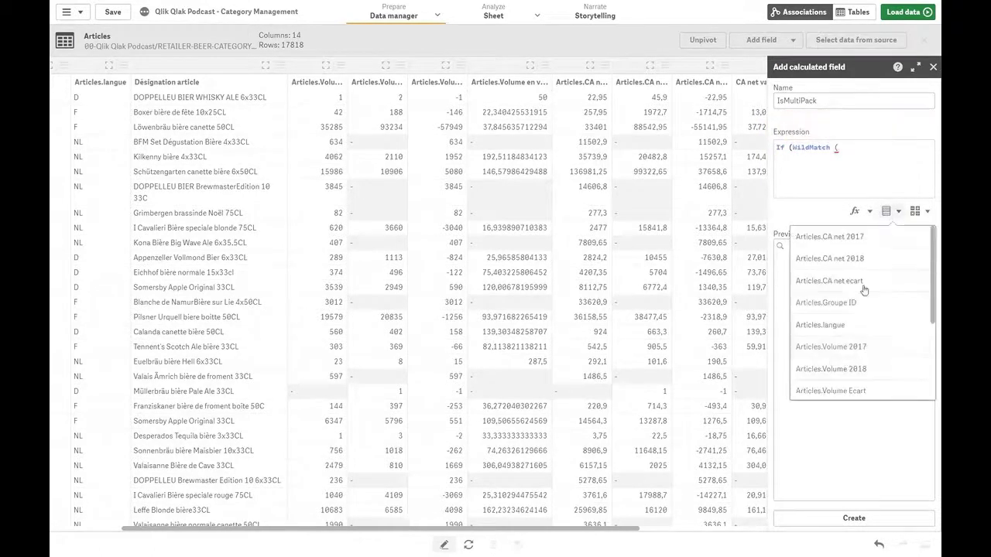
pyautogui.scroll(-3, 842, 354)
pyautogui.click(842, 342)
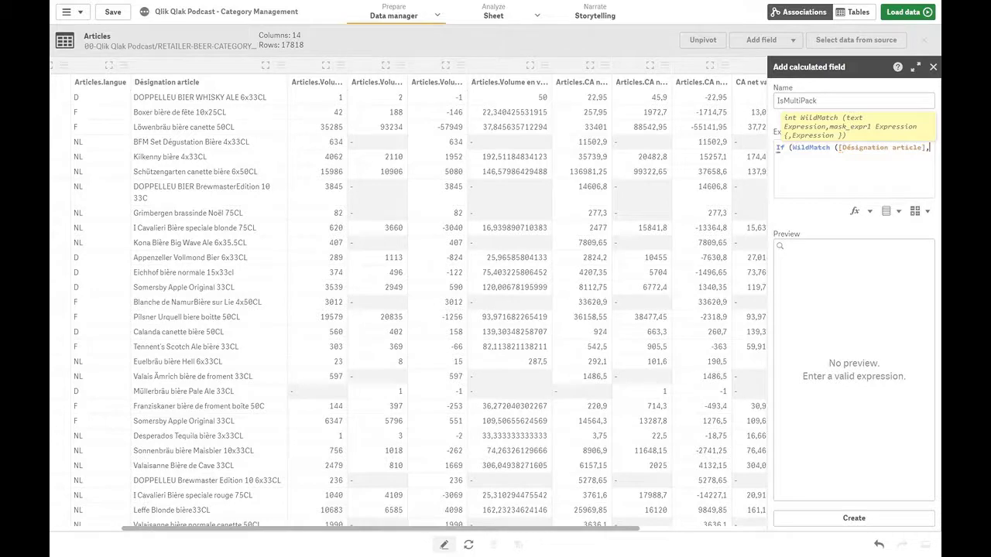
# Complete the WildMatch condition with the pattern '*x*', returning 1 for a match and 0 otherwise
pyautogui.write(',')
pyautogui.press('Return')
pyautogui.write("'*x*'")
pyautogui.write(', 1,0)')
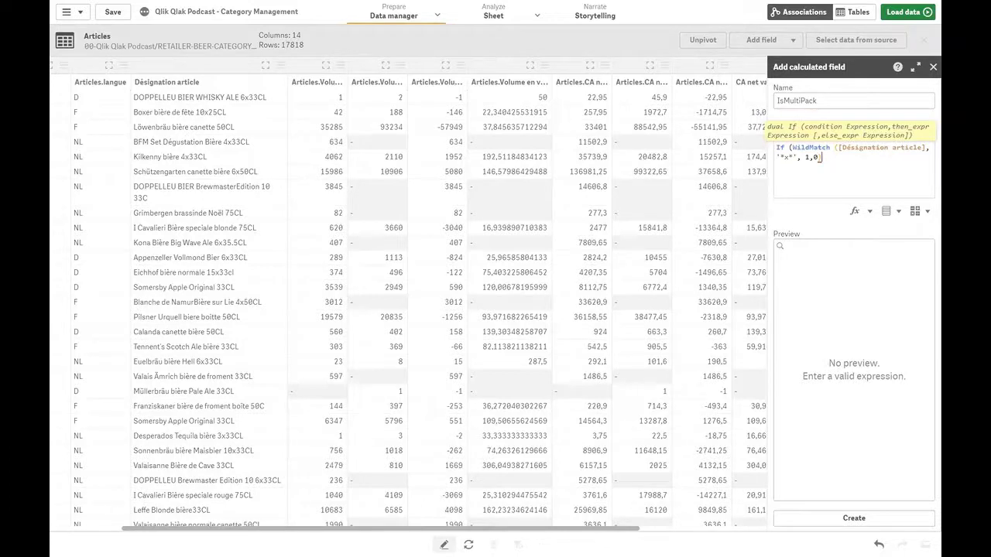
pyautogui.click(790, 157)
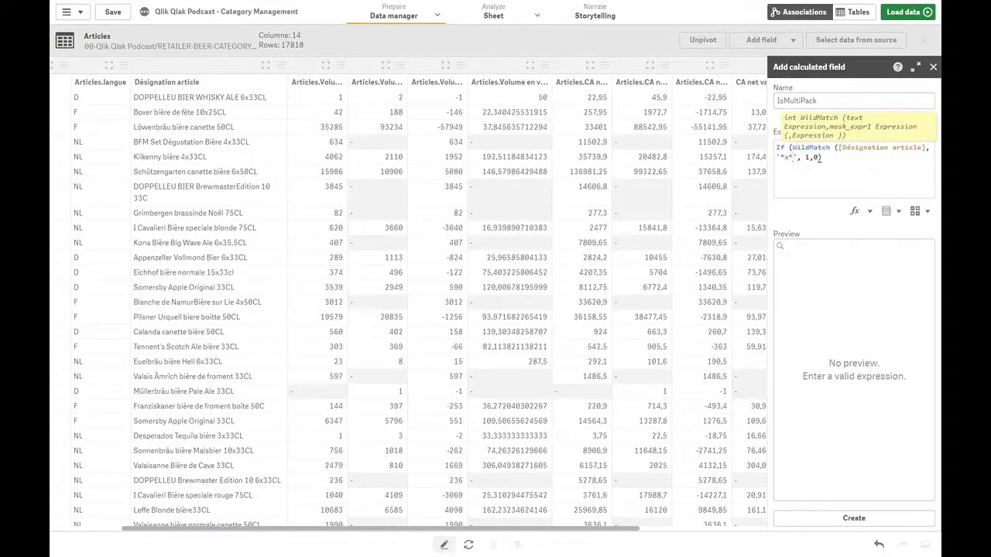
pyautogui.write(')')
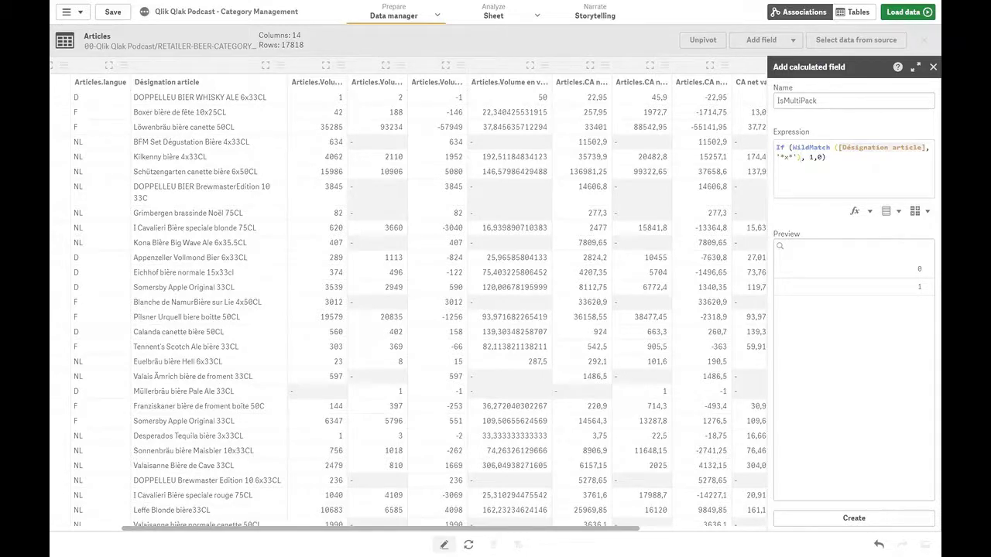
# Copy the whole WildMatch expression and create the IsMultiPack field
pyautogui.hotkey('ctrl', 'a')
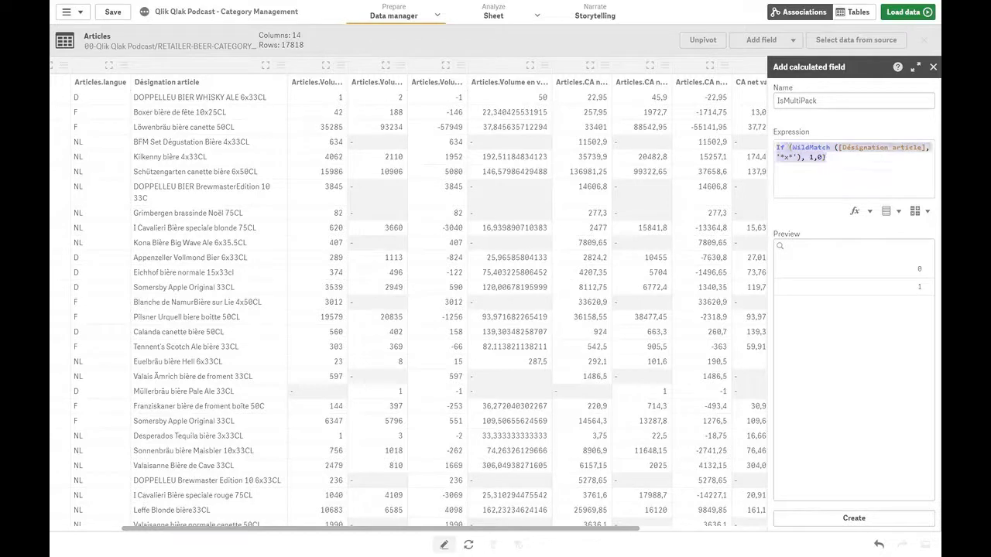
pyautogui.click(825, 157)
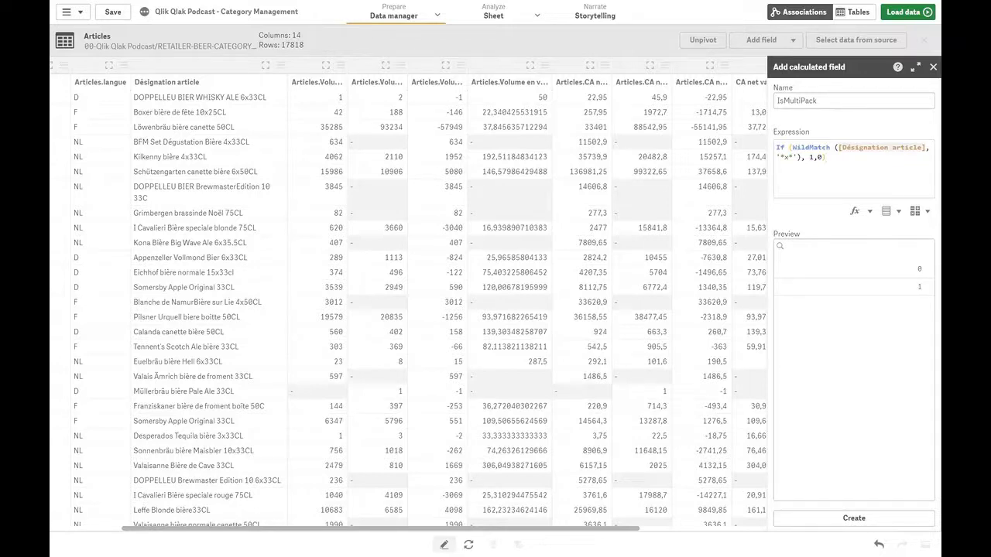
pyautogui.hotkey('ctrl', 'a')
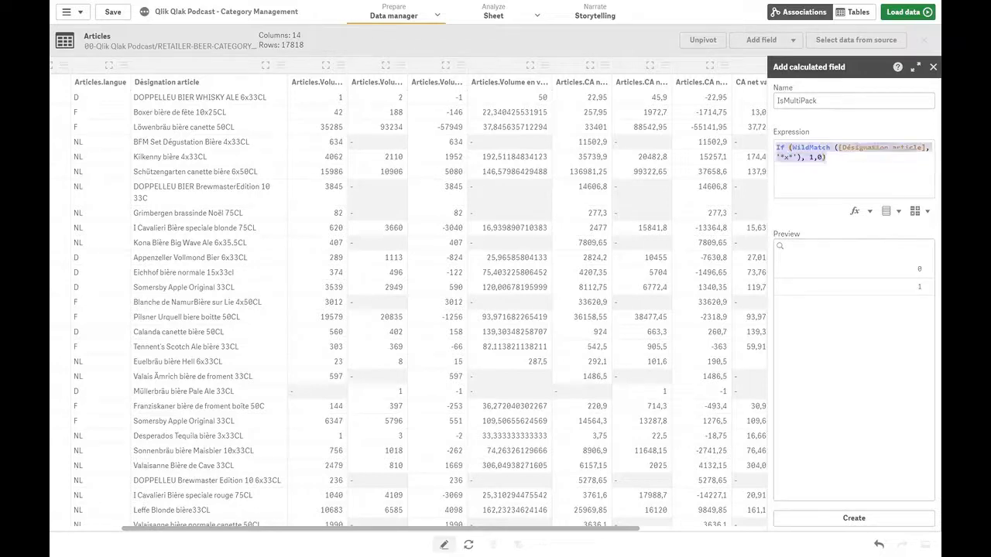
pyautogui.click(822, 525)
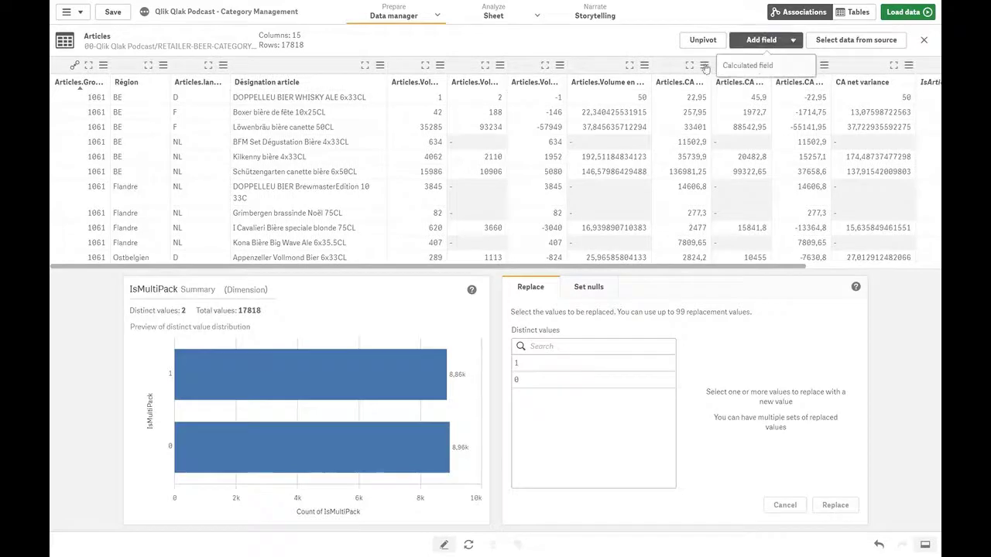
# Add a calculated field named MultiPackvsSingleUnit to the Articles table
pyautogui.click(747, 66)
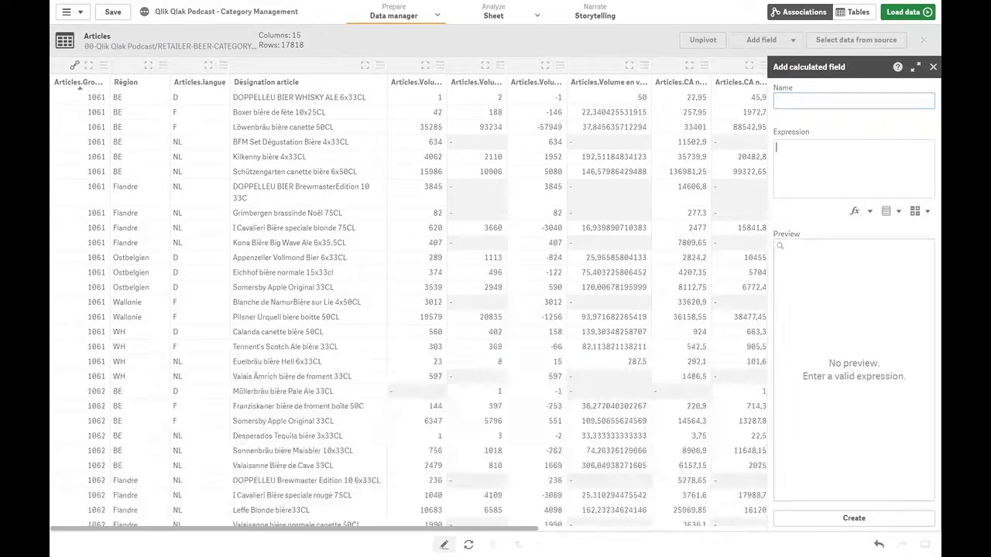
pyautogui.click(812, 101)
pyautogui.write('Mult')
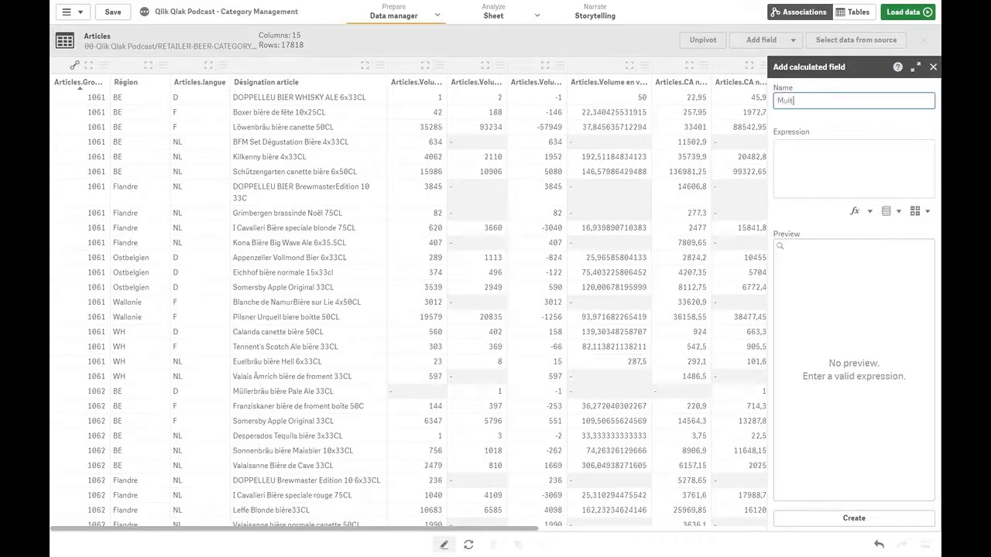
pyautogui.write('ipack')
pyautogui.press('BackSpace')
pyautogui.press('BackSpace')
pyautogui.press('BackSpace')
pyautogui.press('BackSpace')
pyautogui.write('PackVsSingleUnit')
pyautogui.click(851, 162)
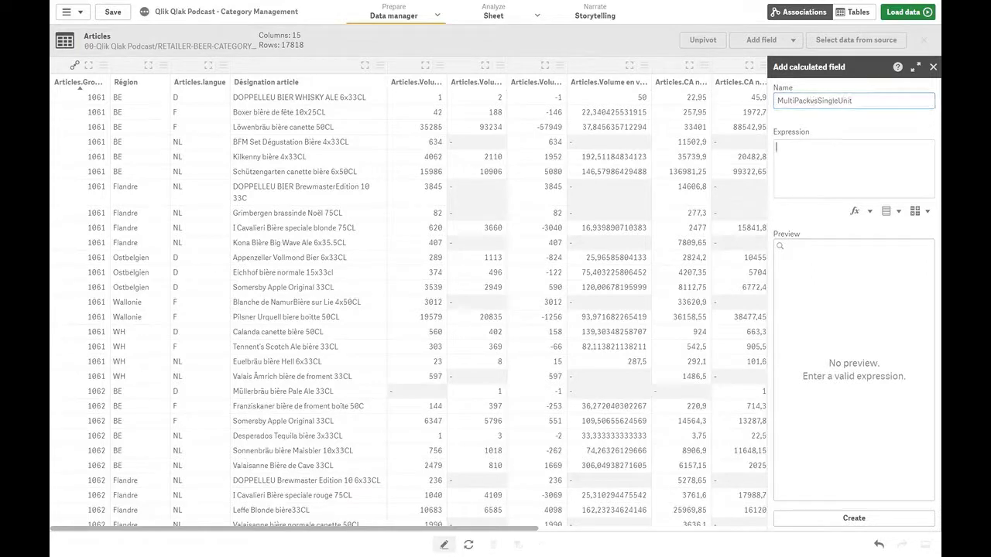
# Insert the copied If expression and replace its WildMatch condition with the IsMultiPack field
pyautogui.write("If WildMatch ([Désignation article], '*x*'), 1,0")
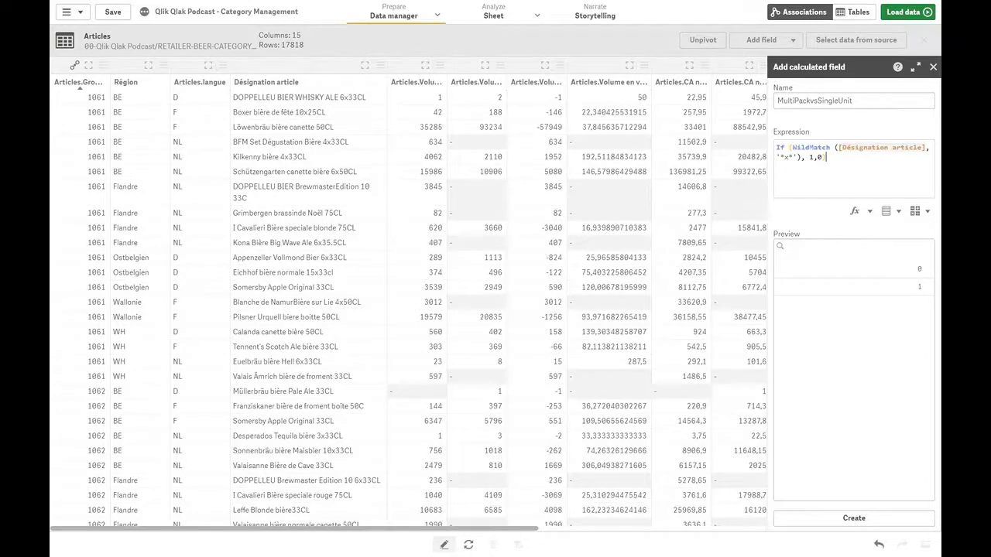
pyautogui.moveTo(826, 158); pyautogui.dragTo(794, 147)
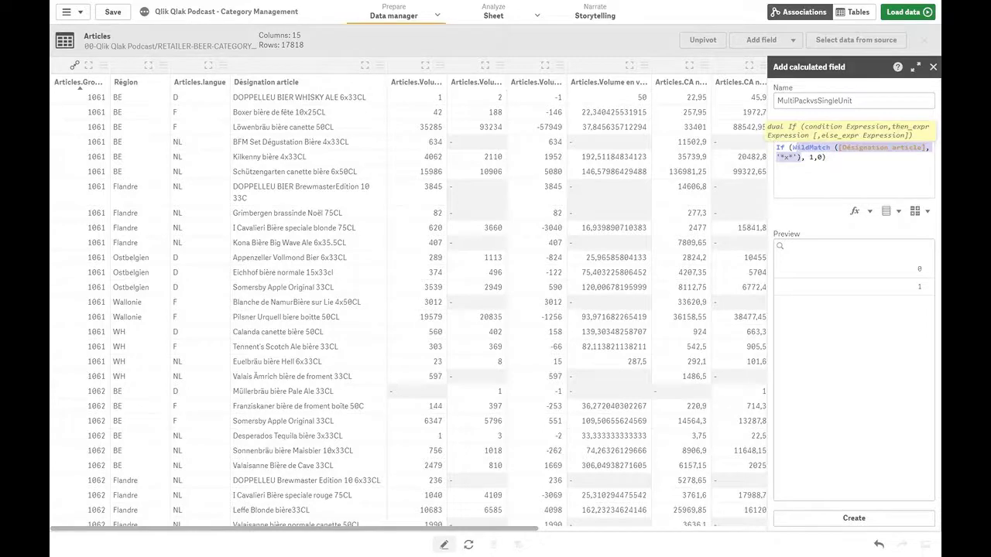
pyautogui.press('BackSpace')
pyautogui.write('is')
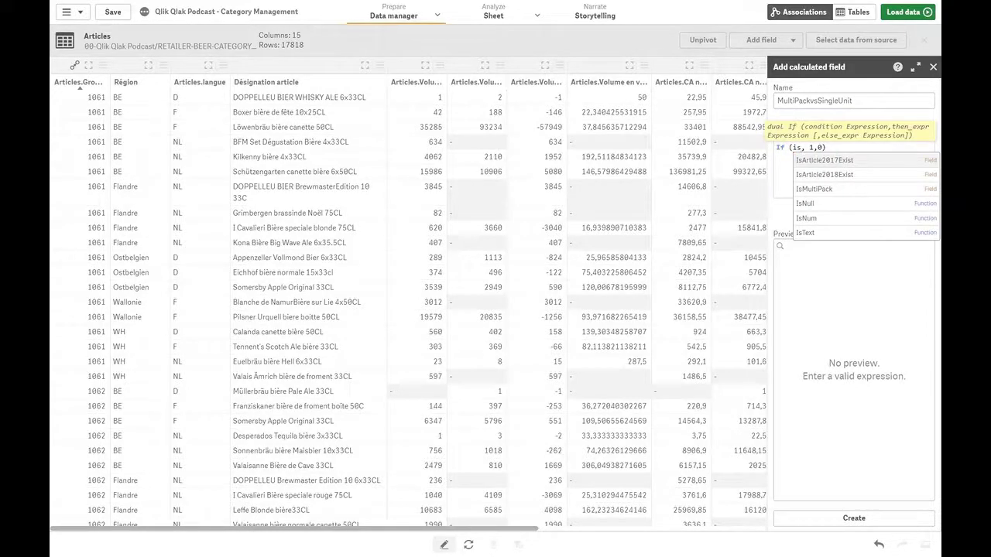
pyautogui.press('Down')
pyautogui.press('Down')
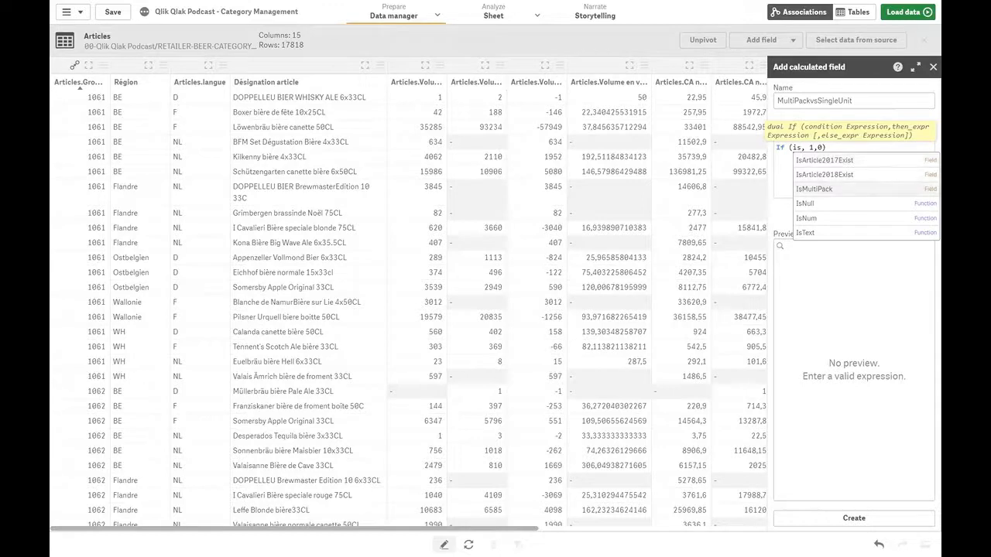
pyautogui.press('Return')
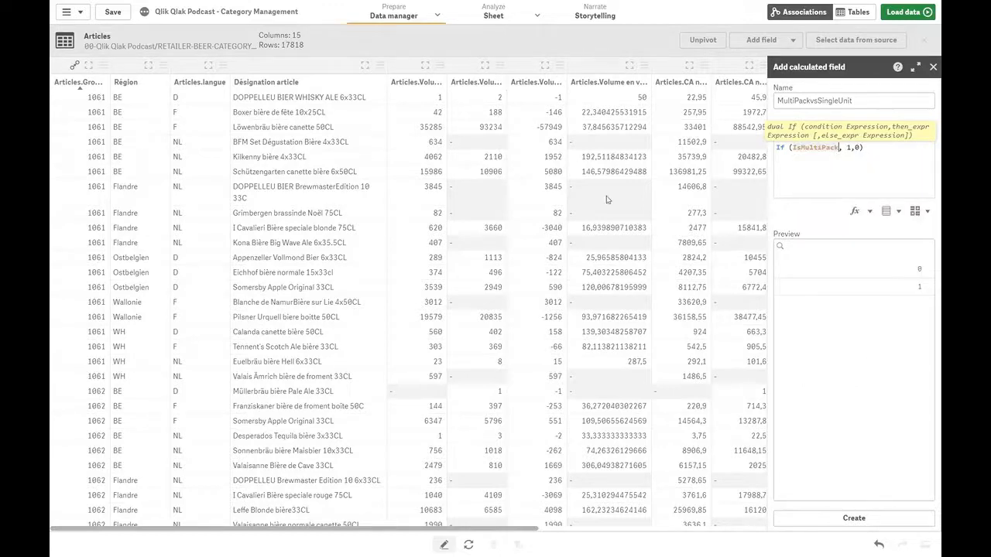
# Complete the If expression so IsMultiPack = 1 returns 'MultiPack' and any other value returns 'Single Unit'
pyautogui.write('= 1')
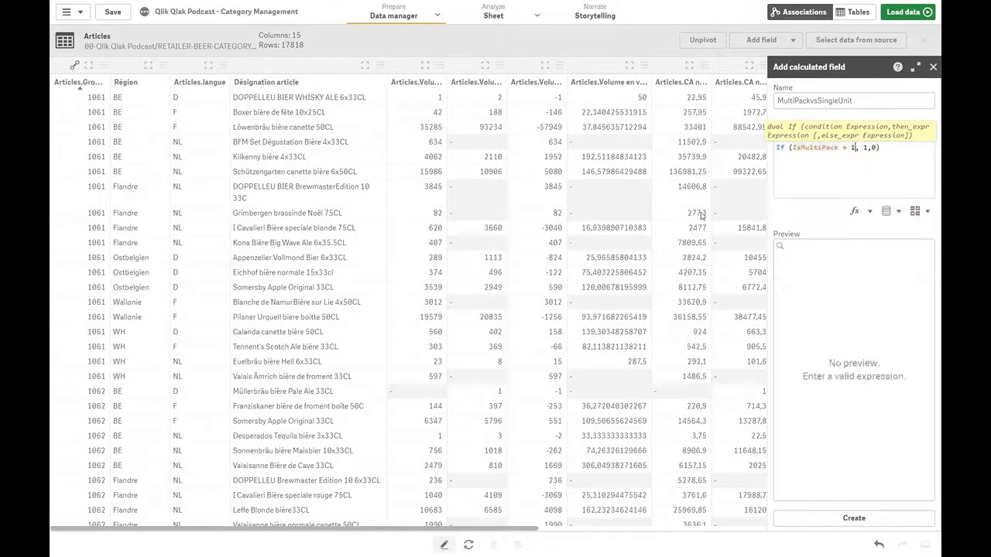
pyautogui.press('BackSpace')
pyautogui.write("'MultiPack'")
pyautogui.press('BackSpace')
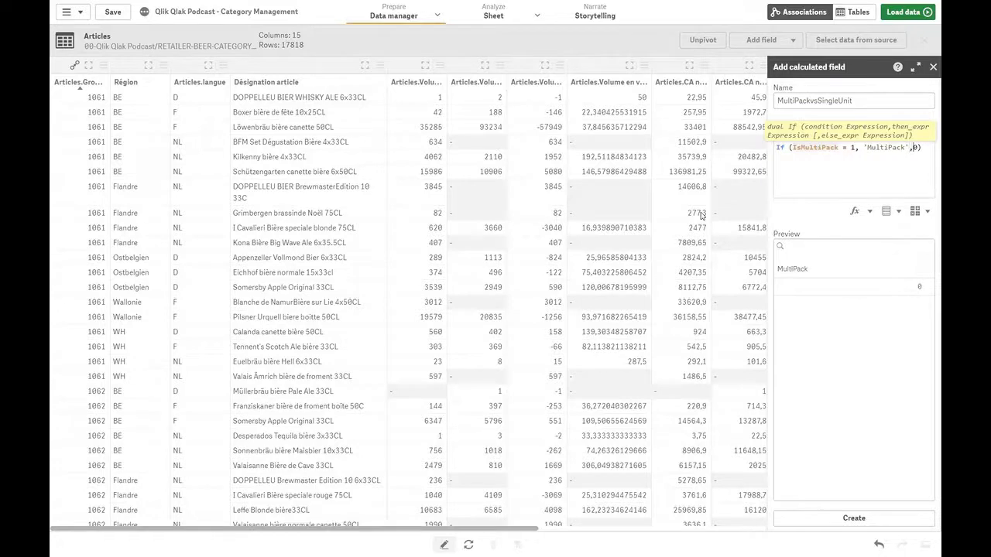
pyautogui.write("'")
pyautogui.write("Single Unit'")
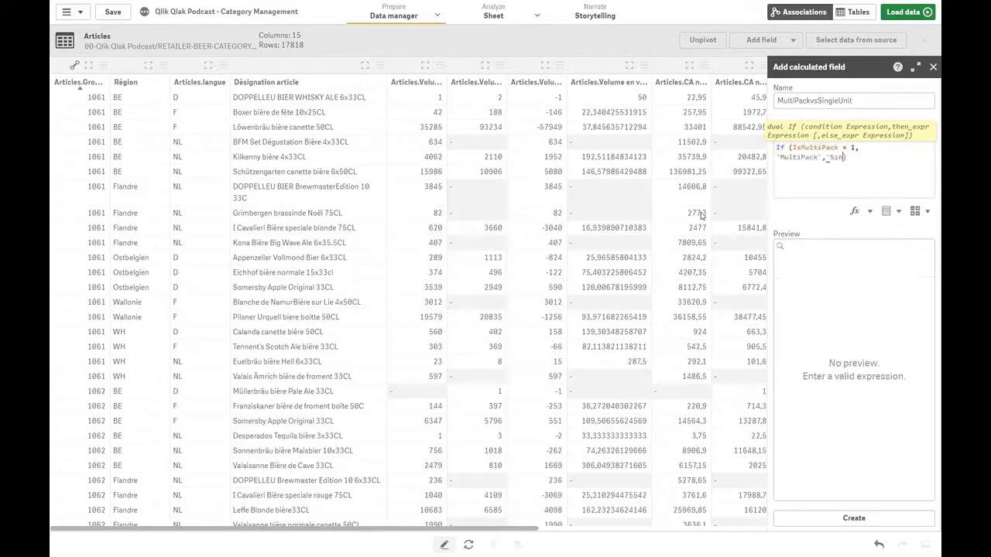
pyautogui.write(')')
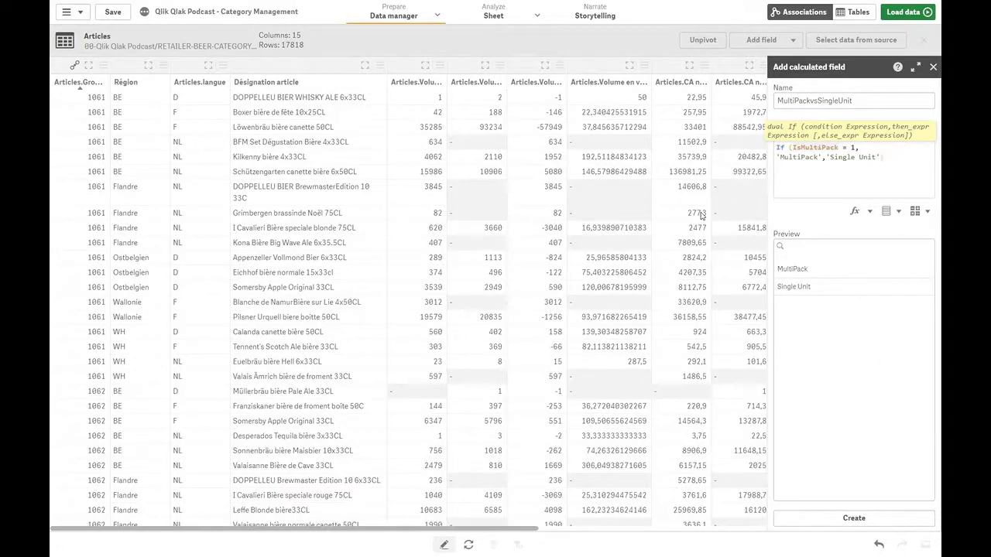
# Create the MultiPackvsSingleUnit field and check its new column in the Articles table
pyautogui.click(809, 147)
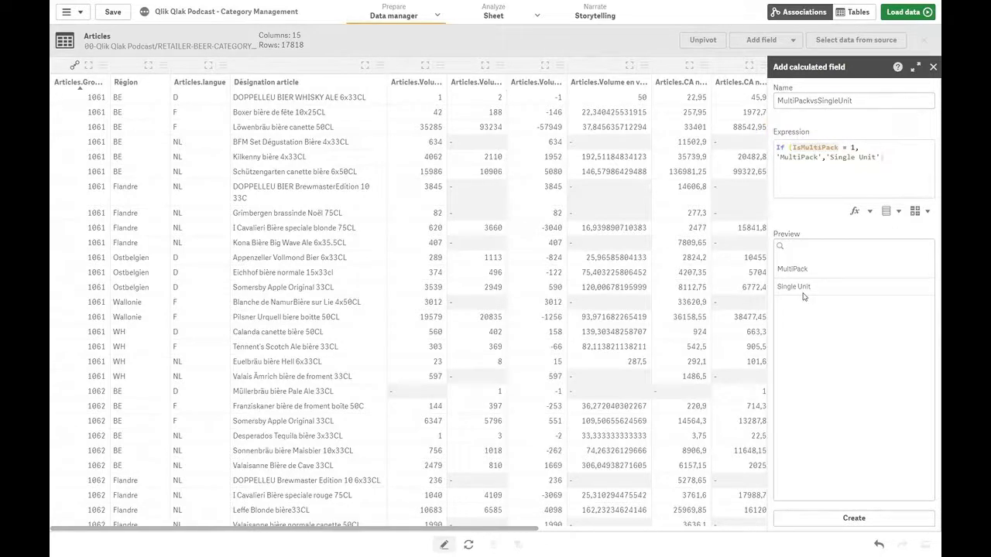
pyautogui.click(851, 515)
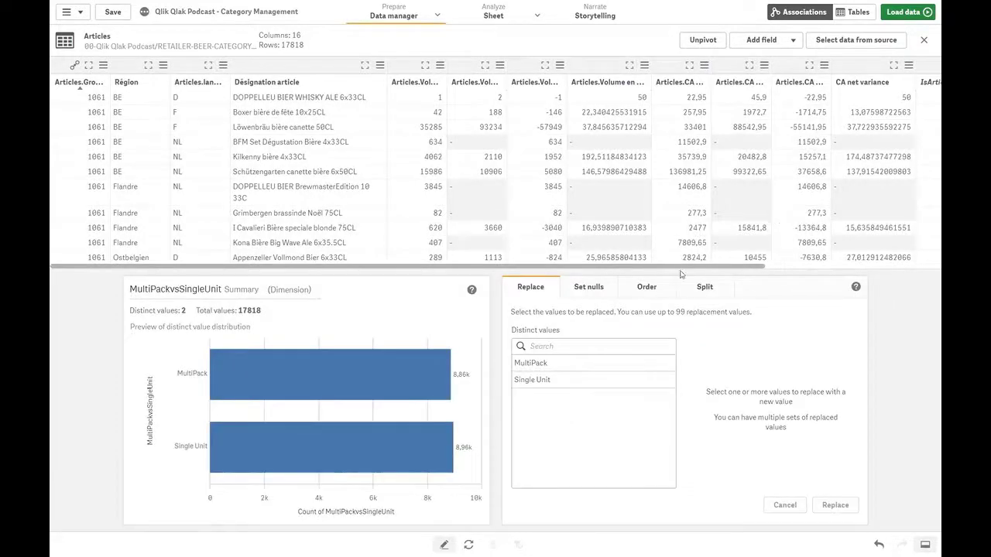
pyautogui.hscroll(1, 719, 267)
pyautogui.moveTo(719, 267); pyautogui.dragTo(874, 270)
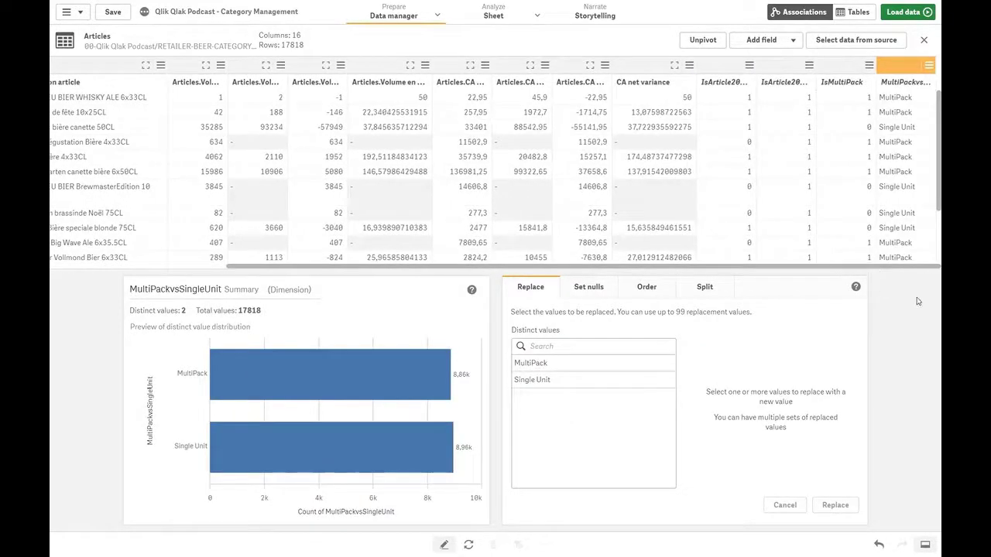